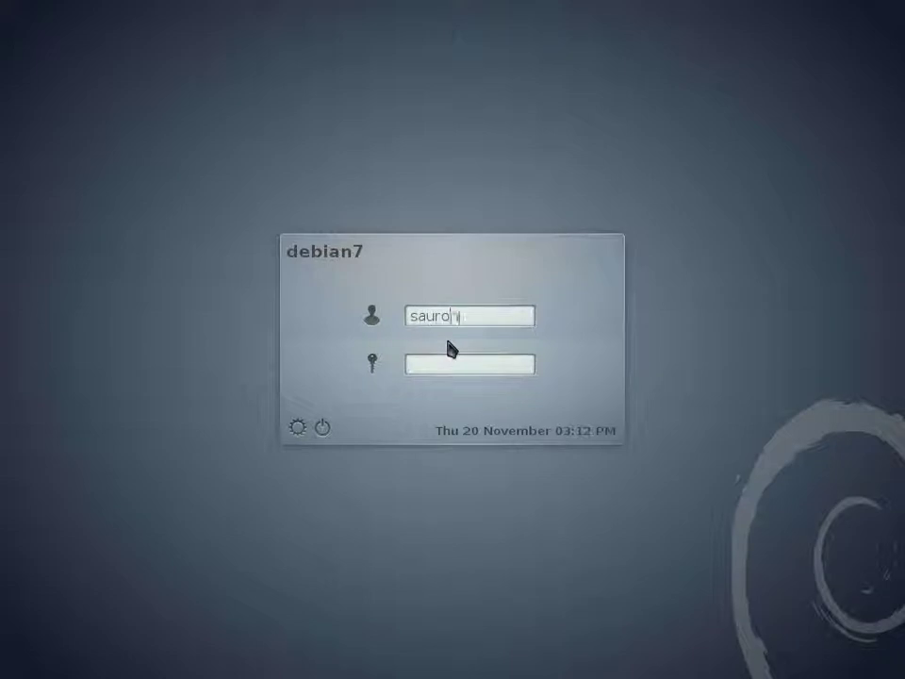
Enter the account password, check the available session types, and log back in to the desktop.
text(*****)
click(297, 427)
click(731, 416)
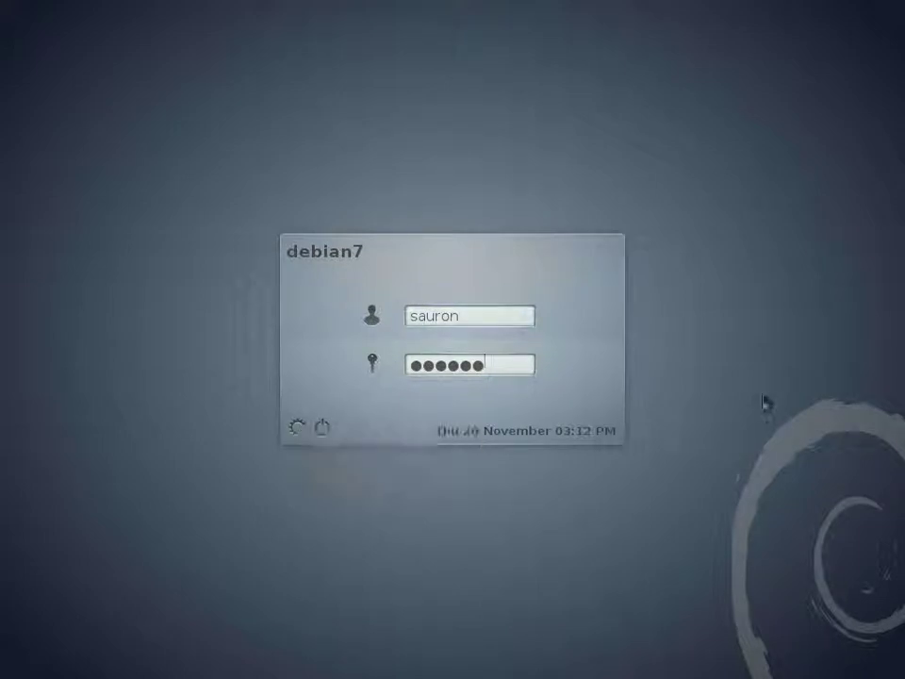
key(Return)
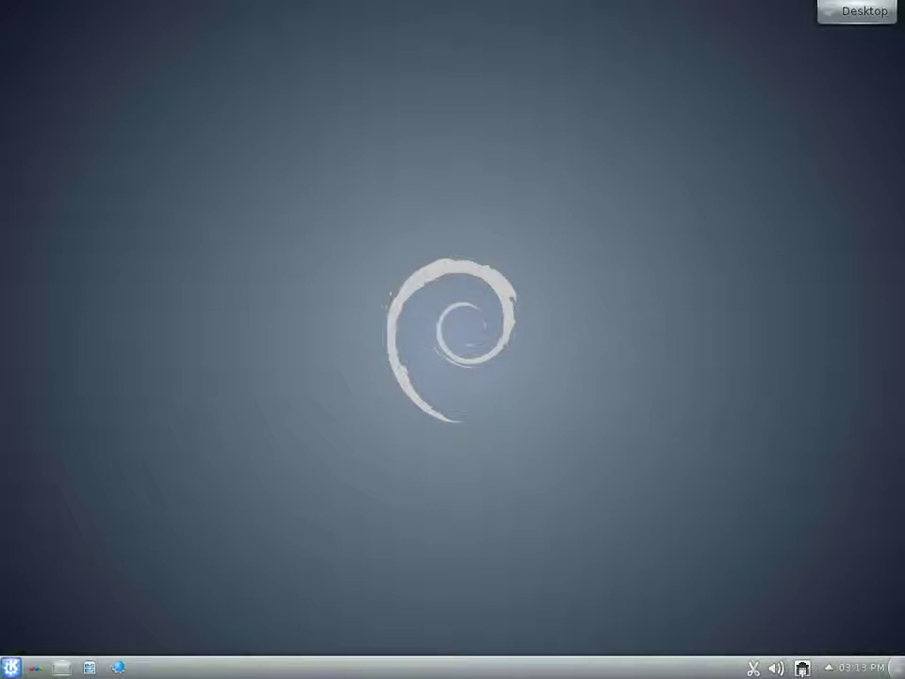
In the Kickoff menu, browse the Debian, Graphics, Internet and Multimedia application categories.
click(12, 666)
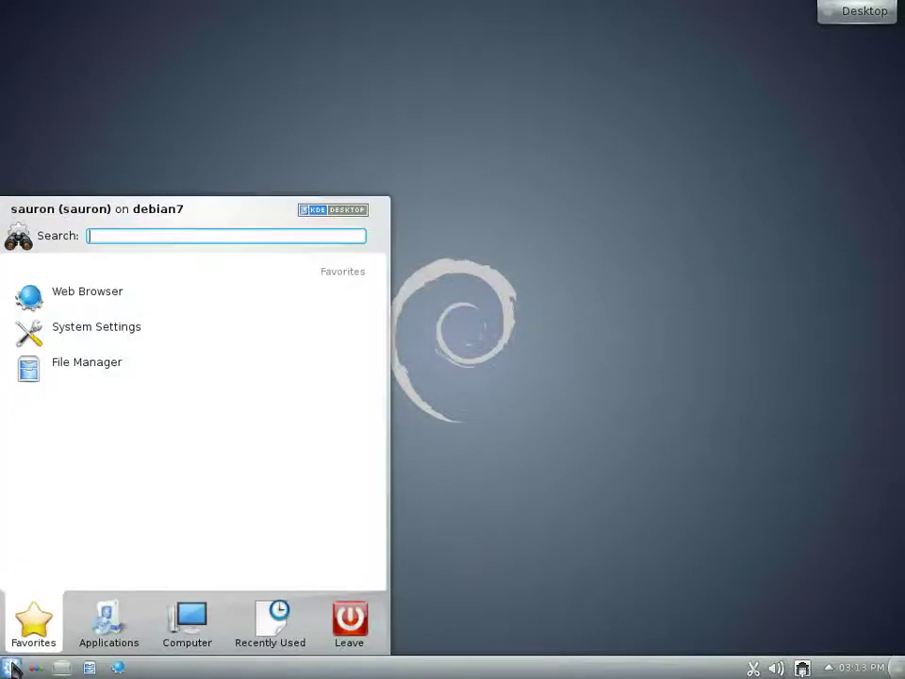
mouse_move(105, 627)
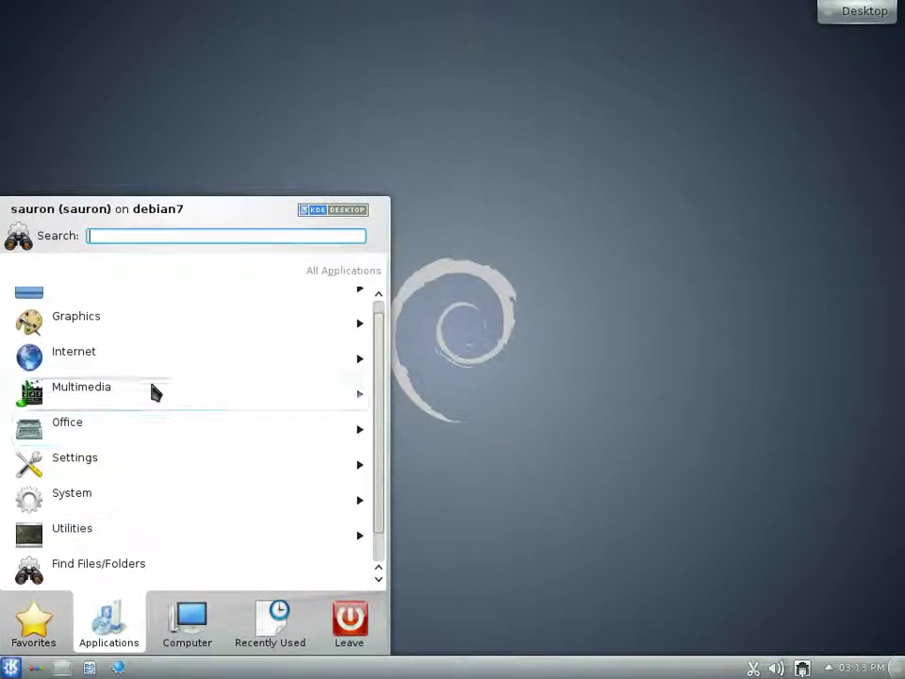
click(146, 308)
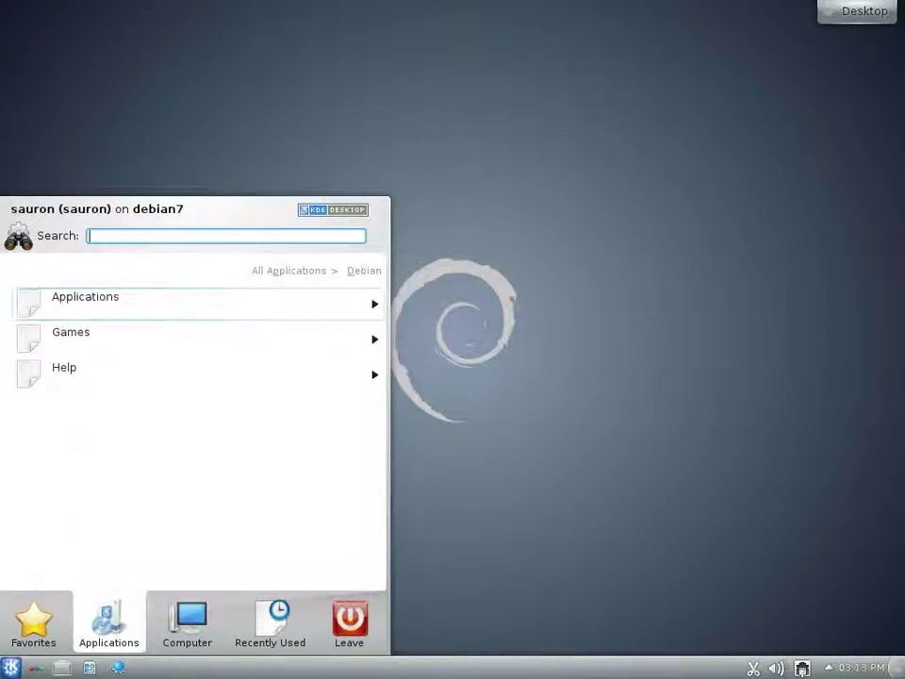
click(288, 271)
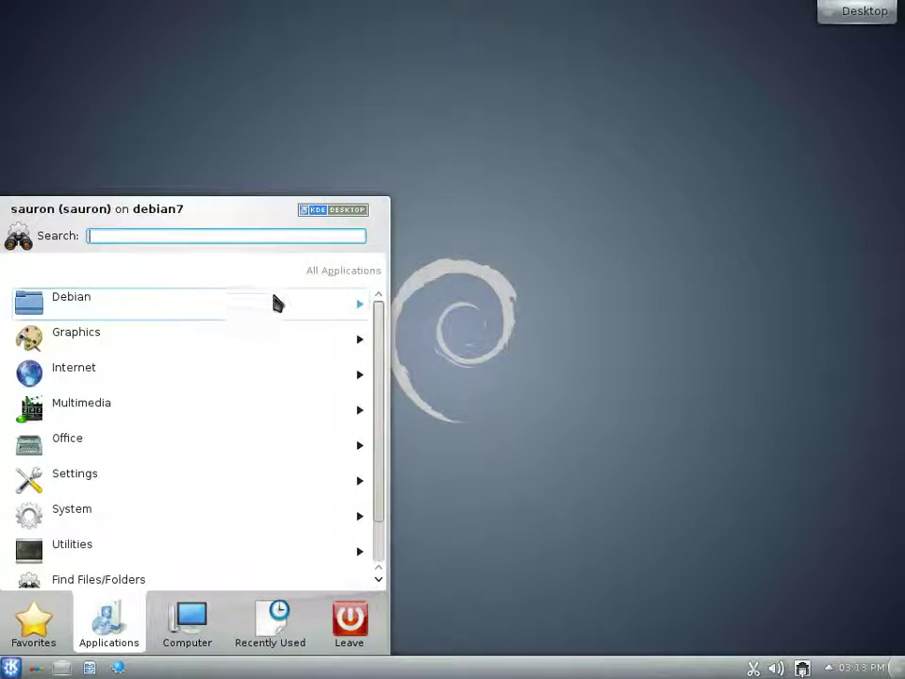
click(259, 343)
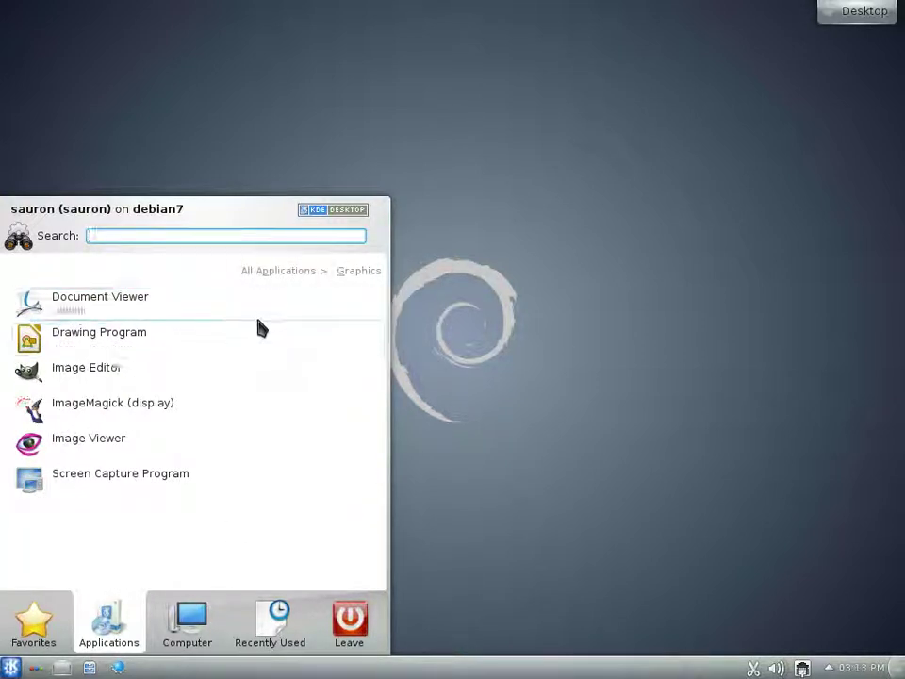
click(268, 273)
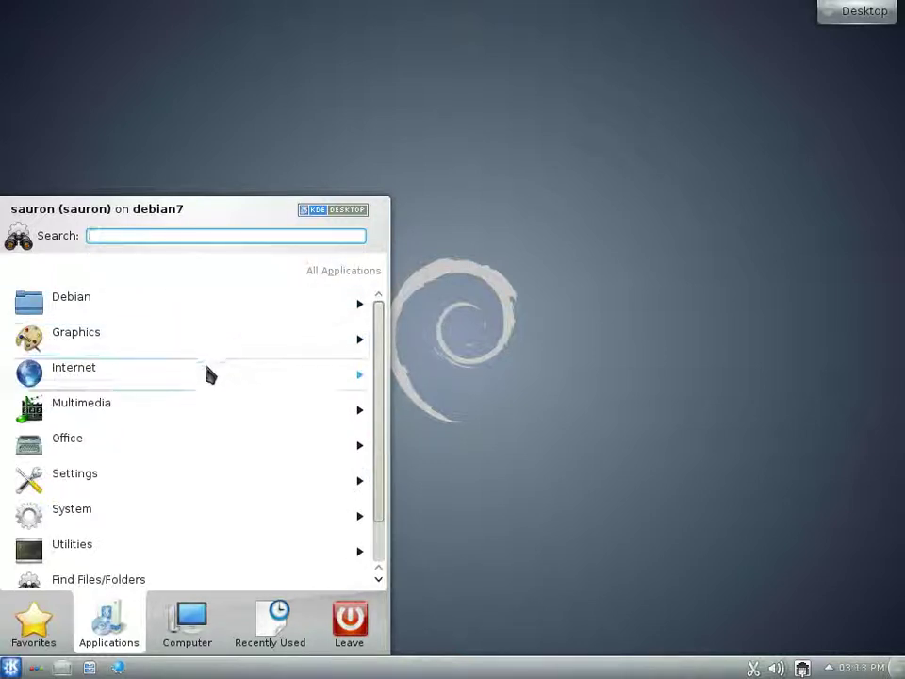
click(207, 367)
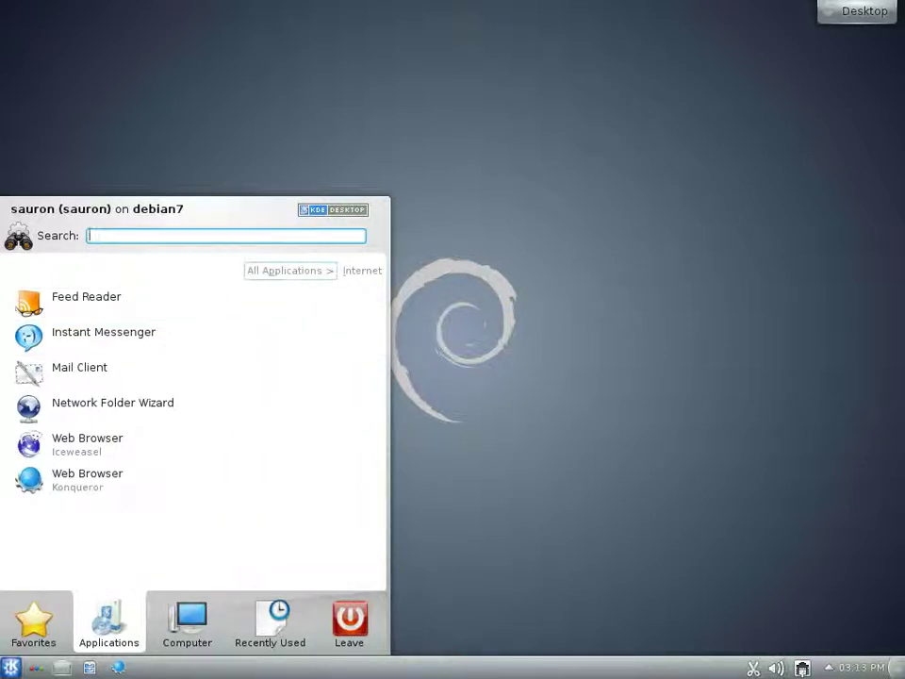
click(290, 271)
click(226, 399)
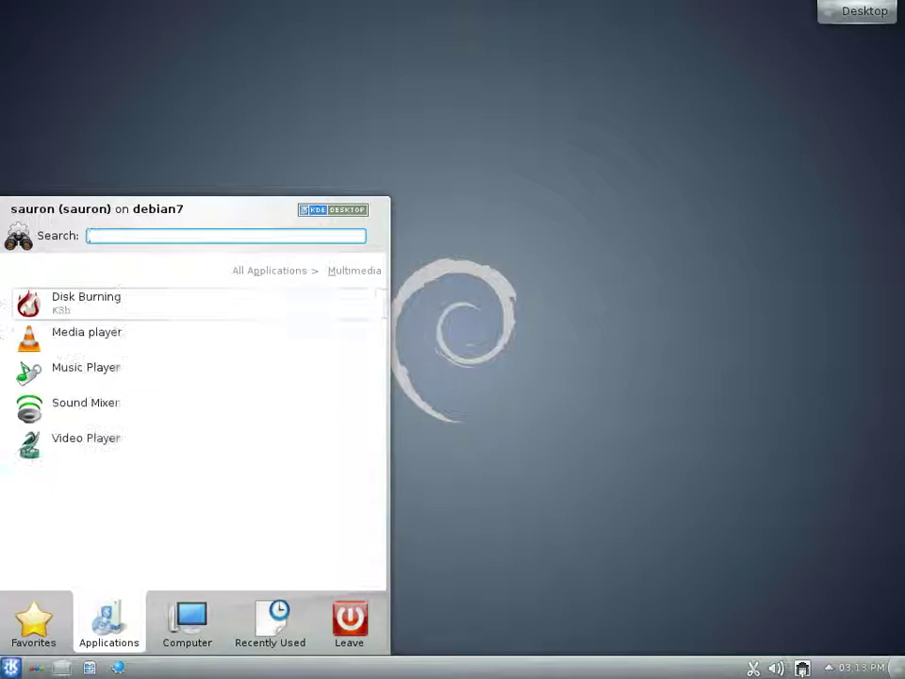
click(270, 270)
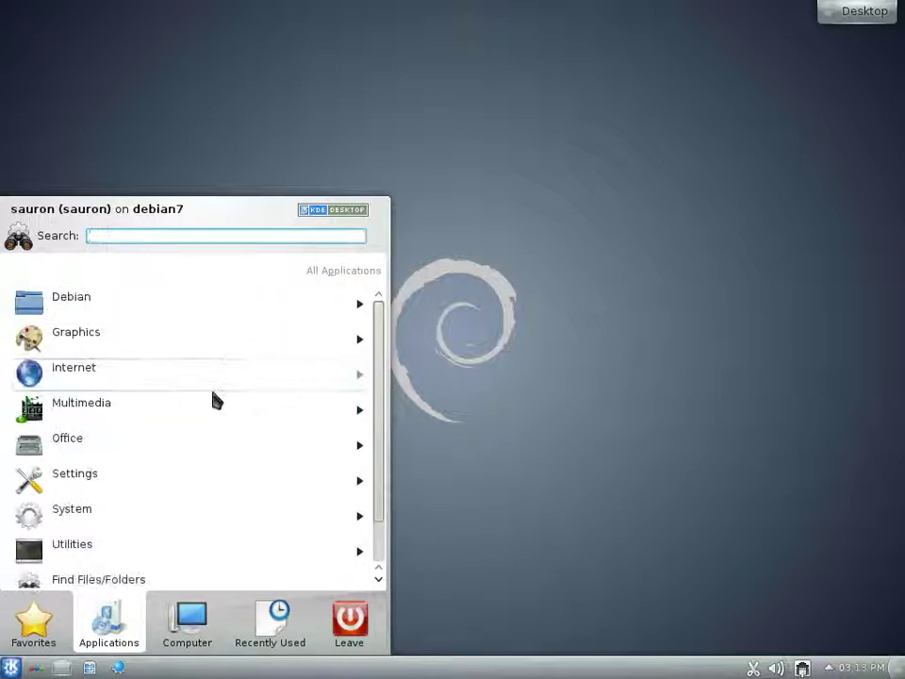
Browse the Office, Settings, System and Utilities application categories in Kickoff.
click(210, 440)
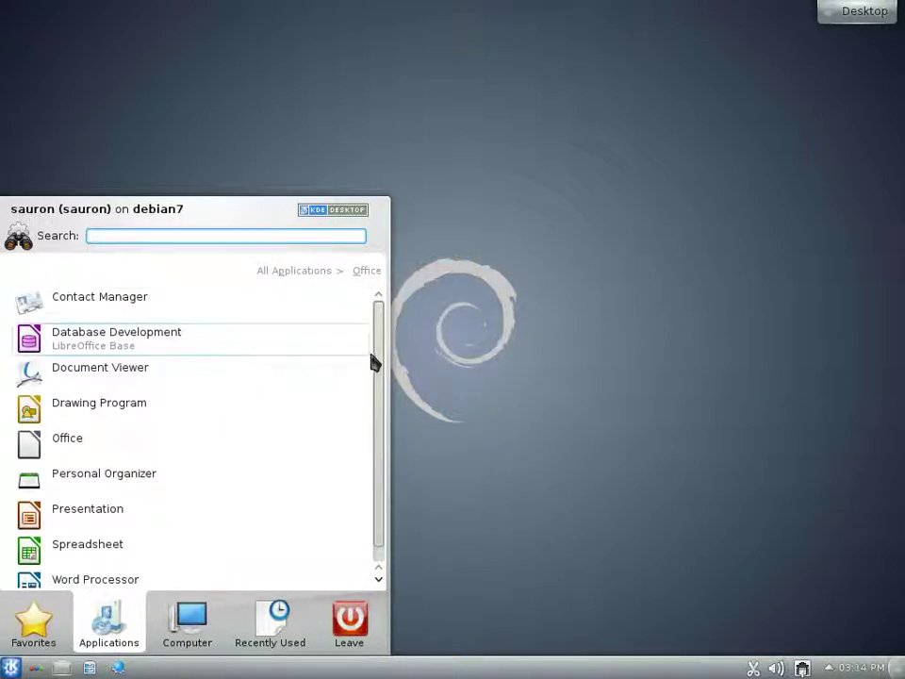
click(283, 270)
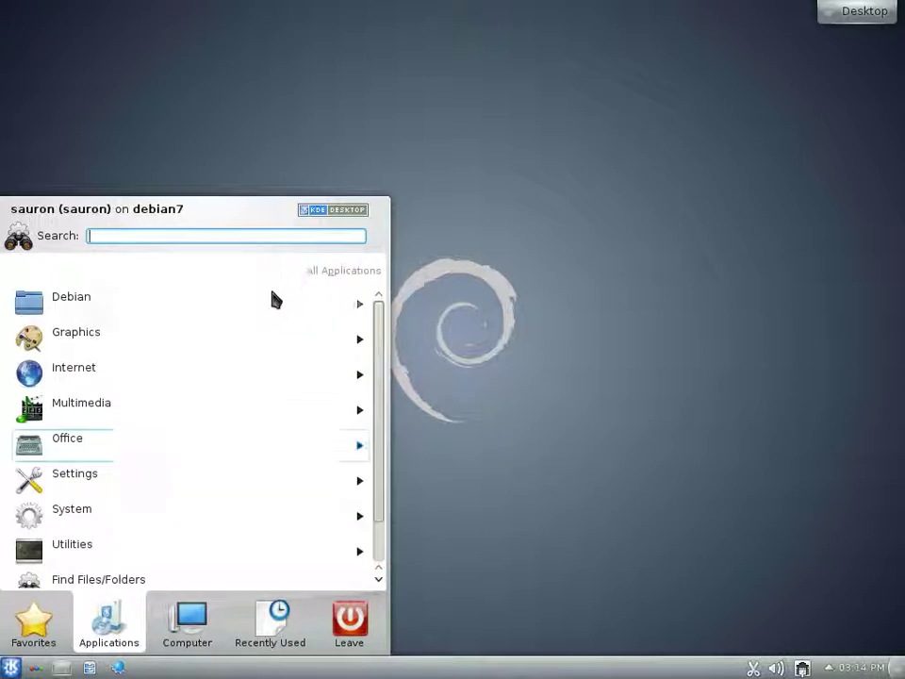
click(115, 477)
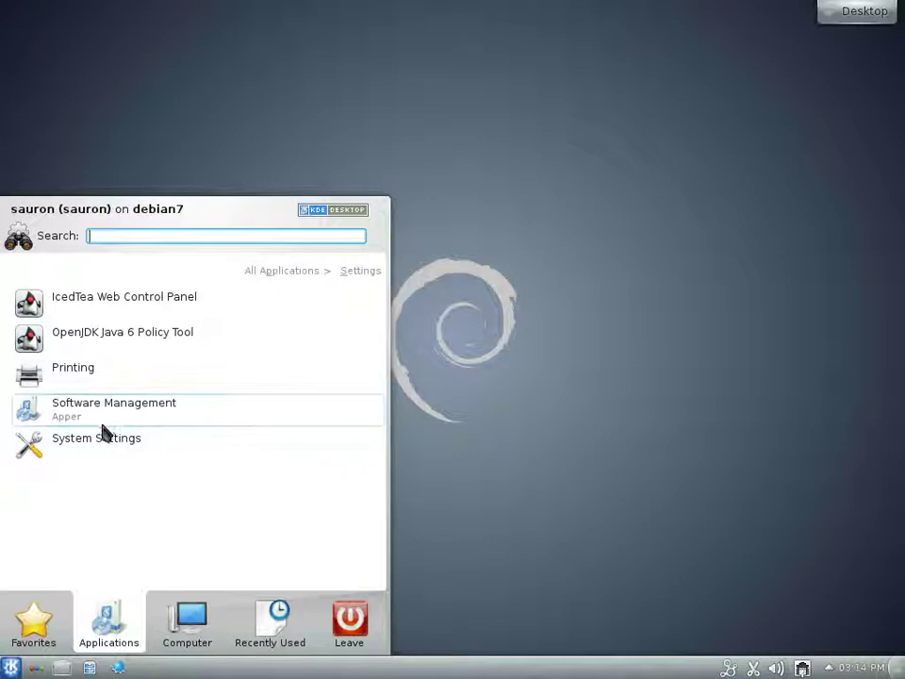
click(282, 270)
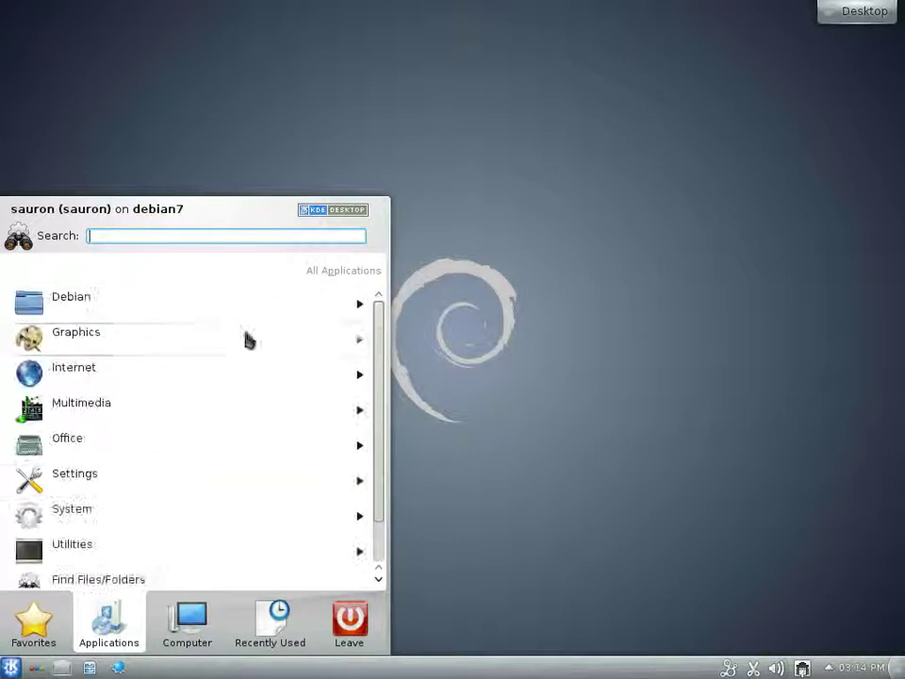
click(180, 531)
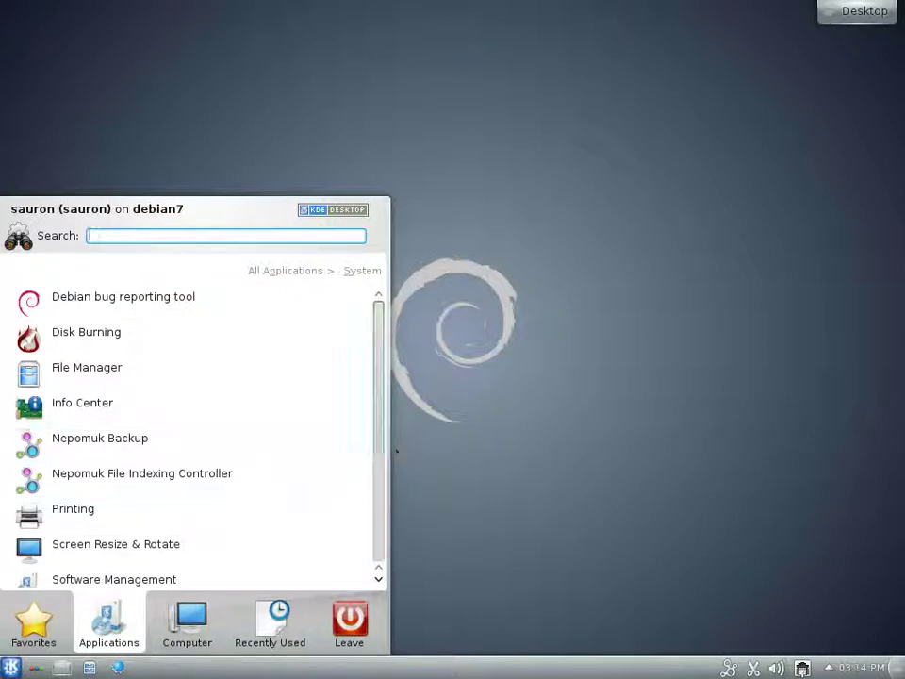
drag(382, 443, 373, 566)
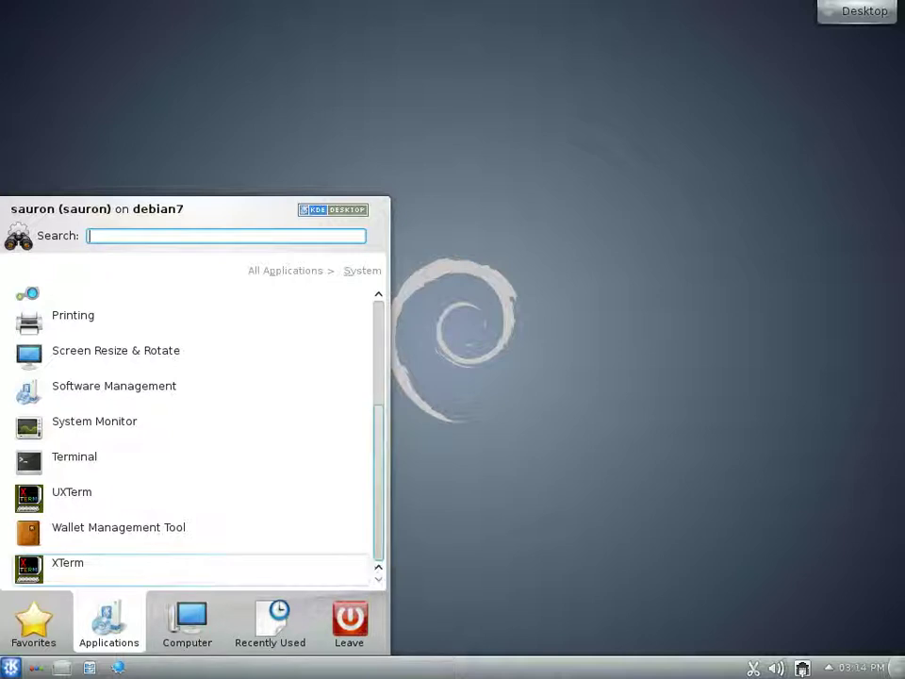
click(319, 271)
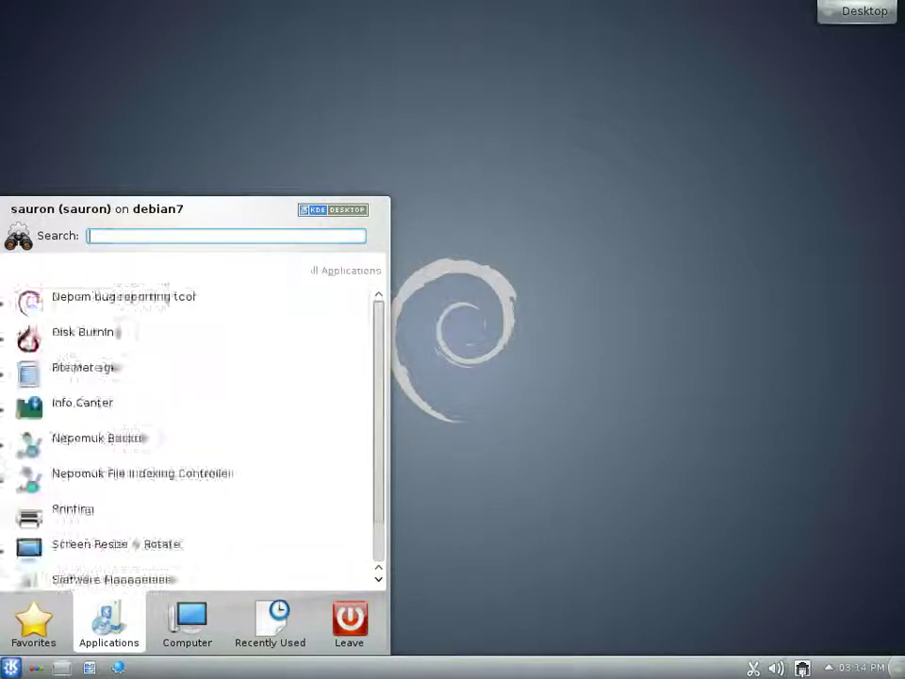
click(127, 544)
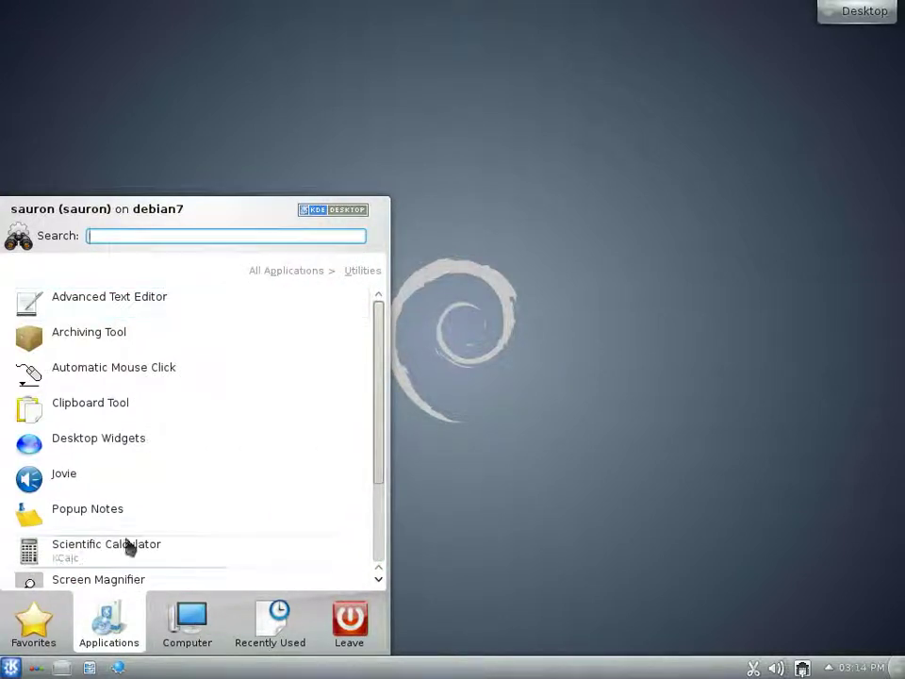
scroll(188, 433, down, 3)
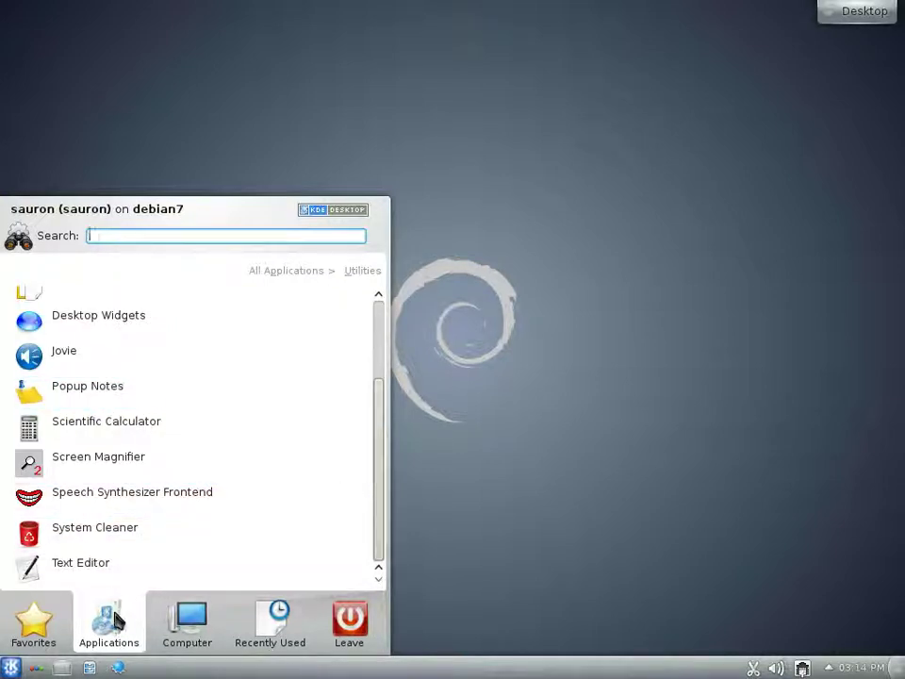
scroll(264, 316, up, 1)
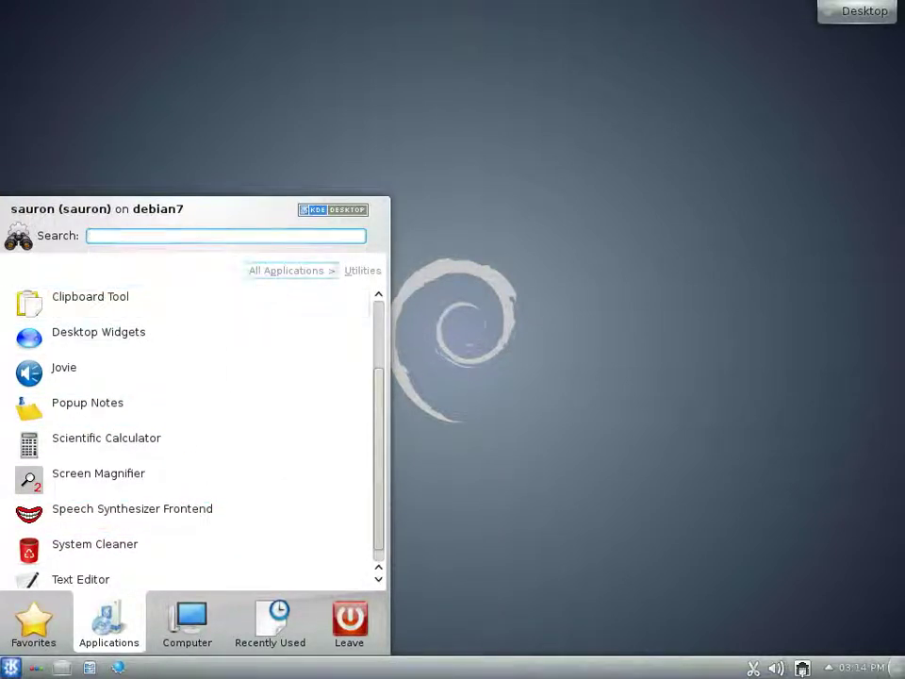
click(286, 270)
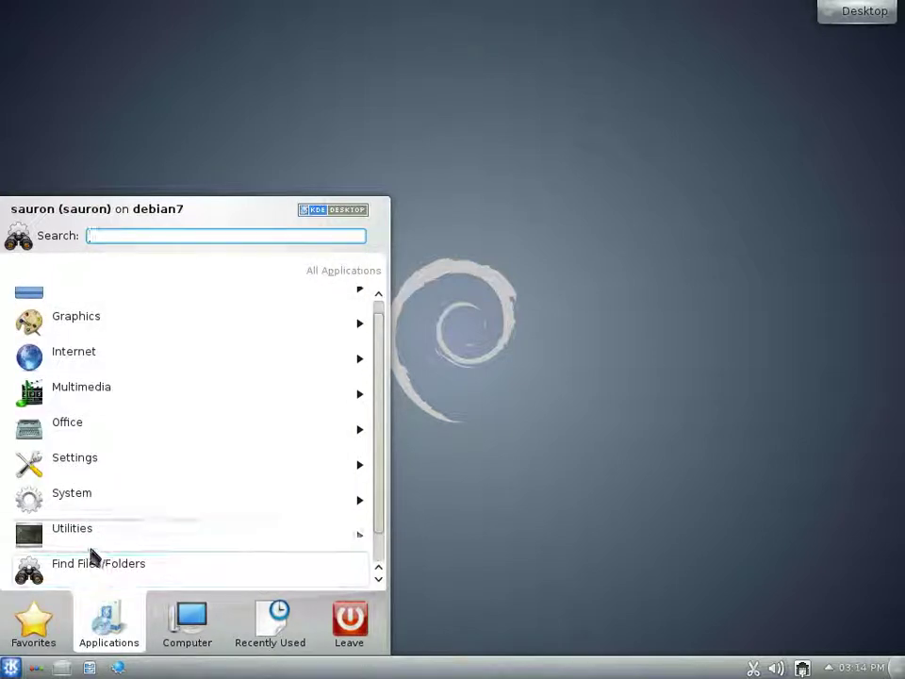
View the Computer, Recently Used and Leave sections of the launcher.
click(186, 622)
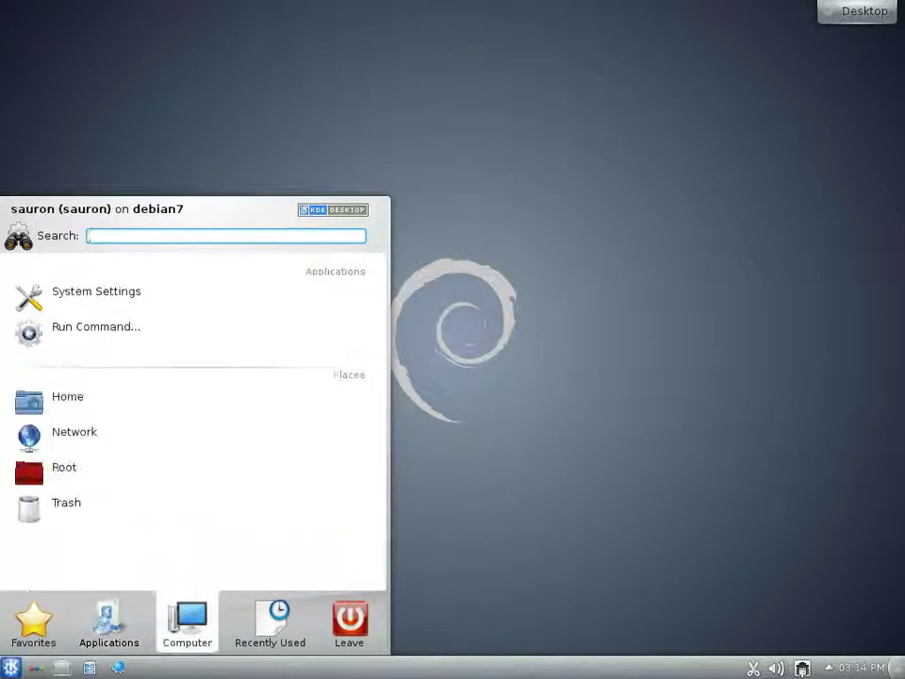
click(270, 622)
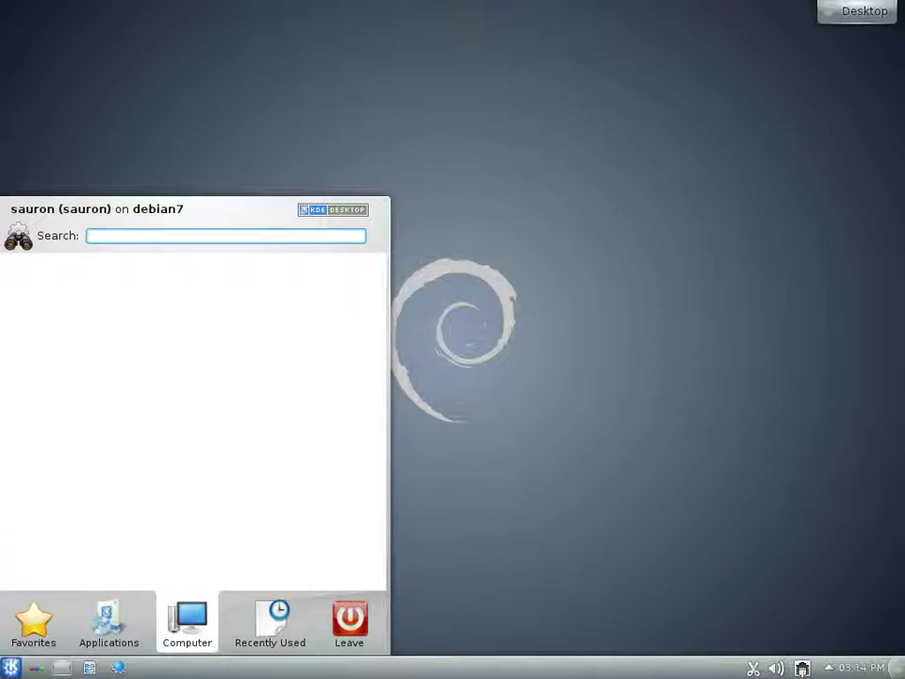
click(361, 632)
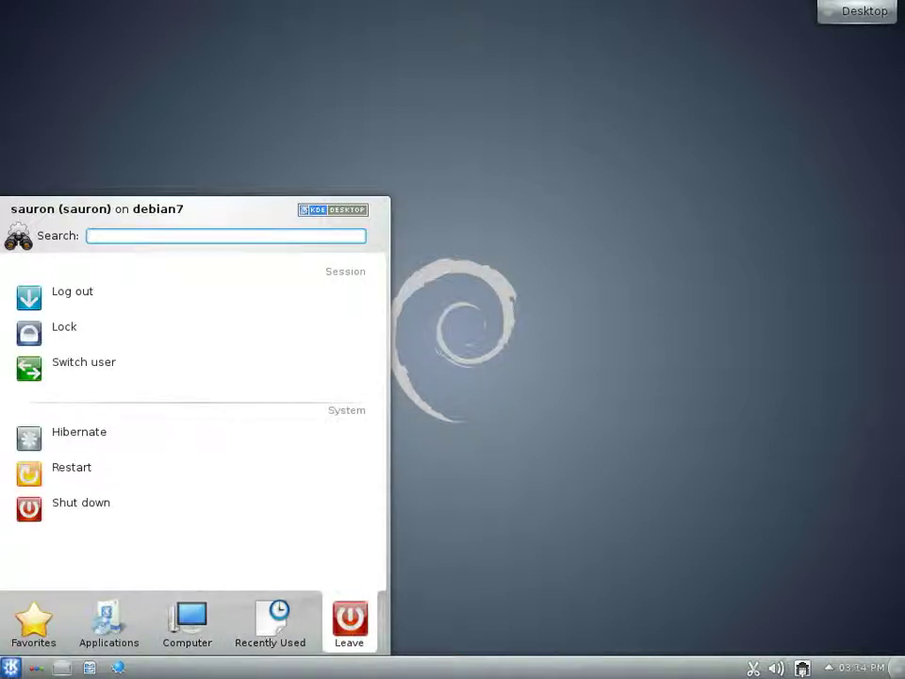
Launch Konsole by searching 'terminal' in Kickoff, then minimize it.
text(terminal)
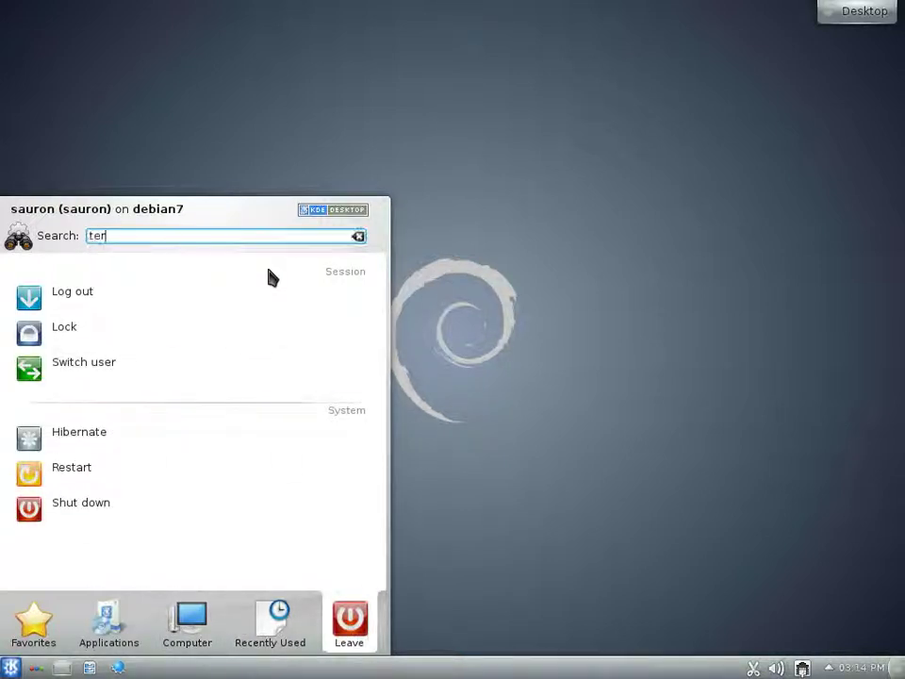
key(Return)
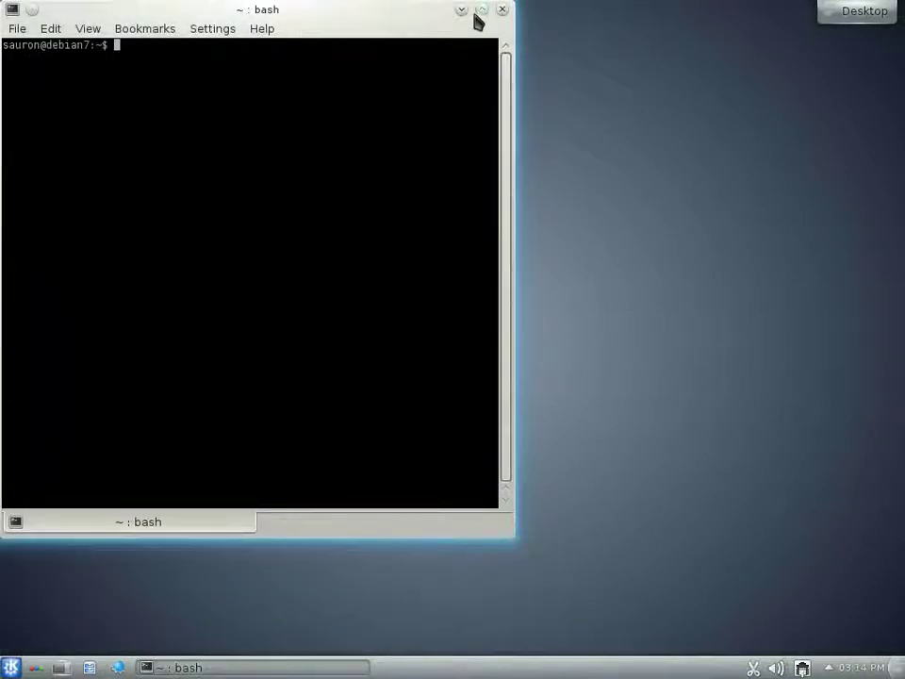
click(461, 9)
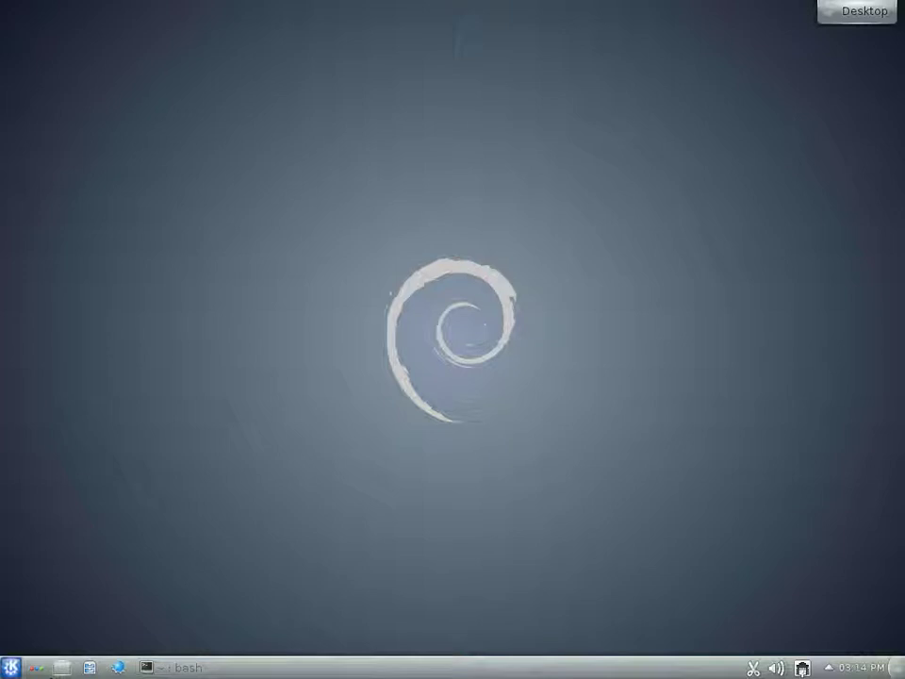
Launch System Settings from the Kickoff Applications > Settings category.
click(12, 667)
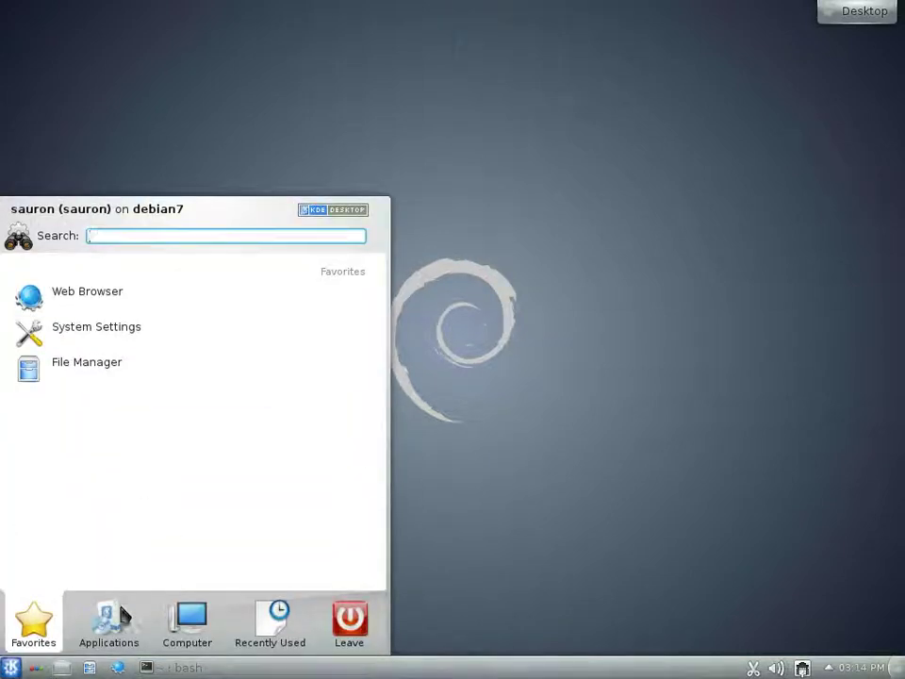
click(122, 615)
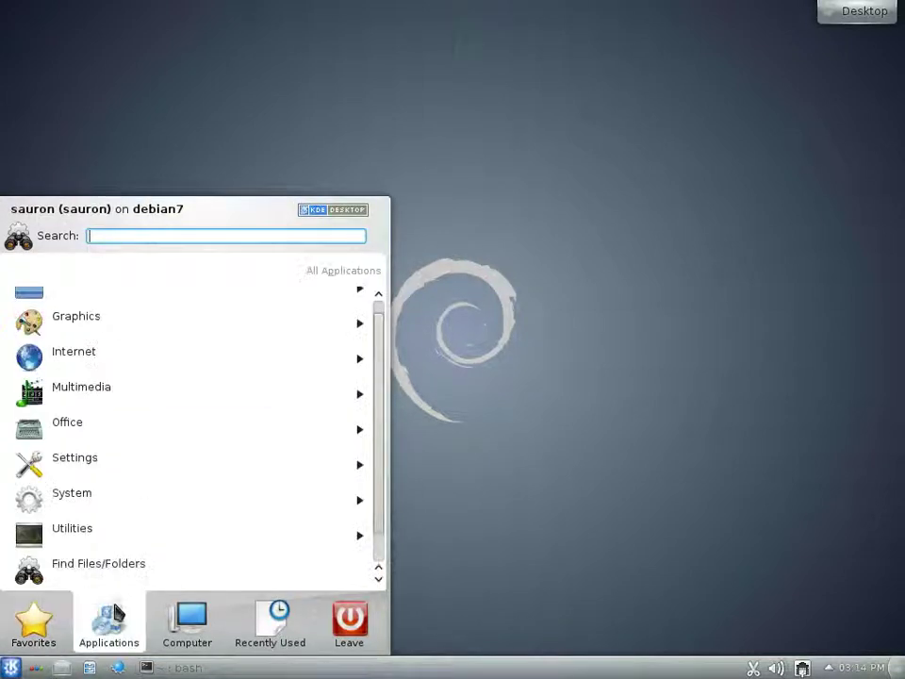
click(106, 464)
click(96, 439)
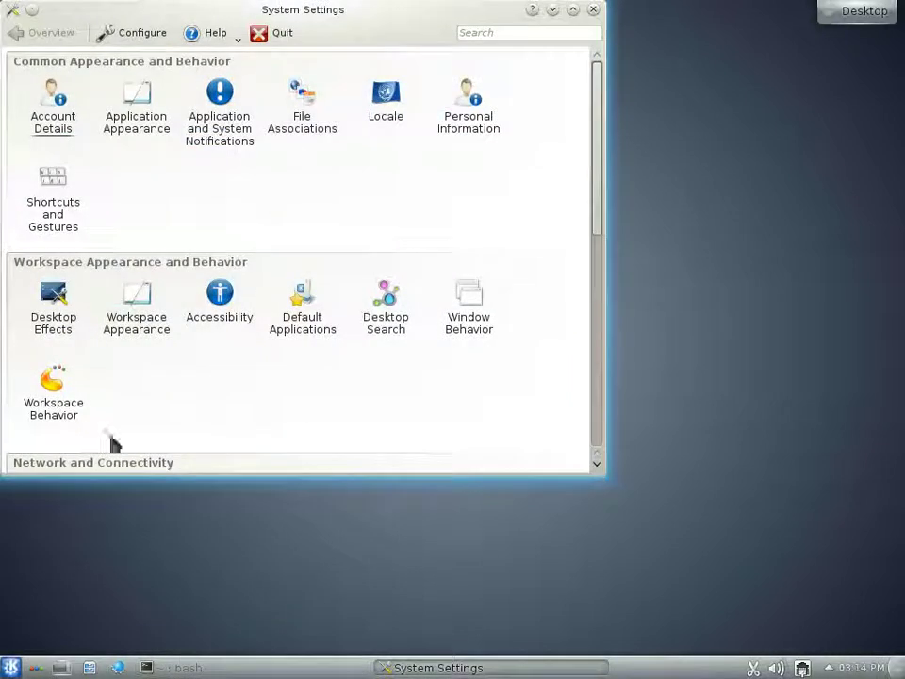
Maximize System Settings and view the Application Appearance style and colour pages, keeping Oxygen.
click(572, 10)
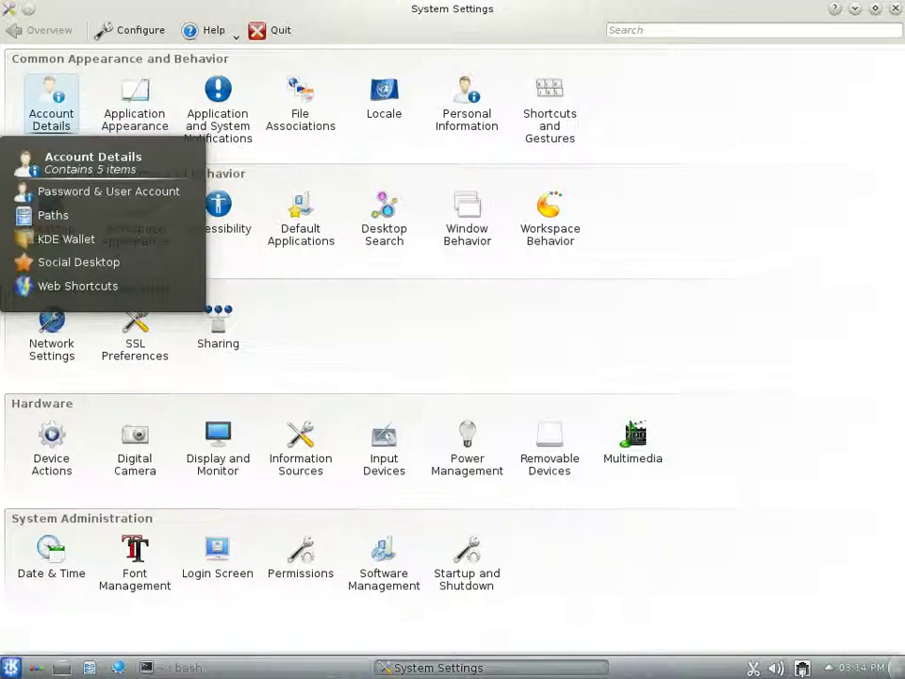
mouse_move(132, 103)
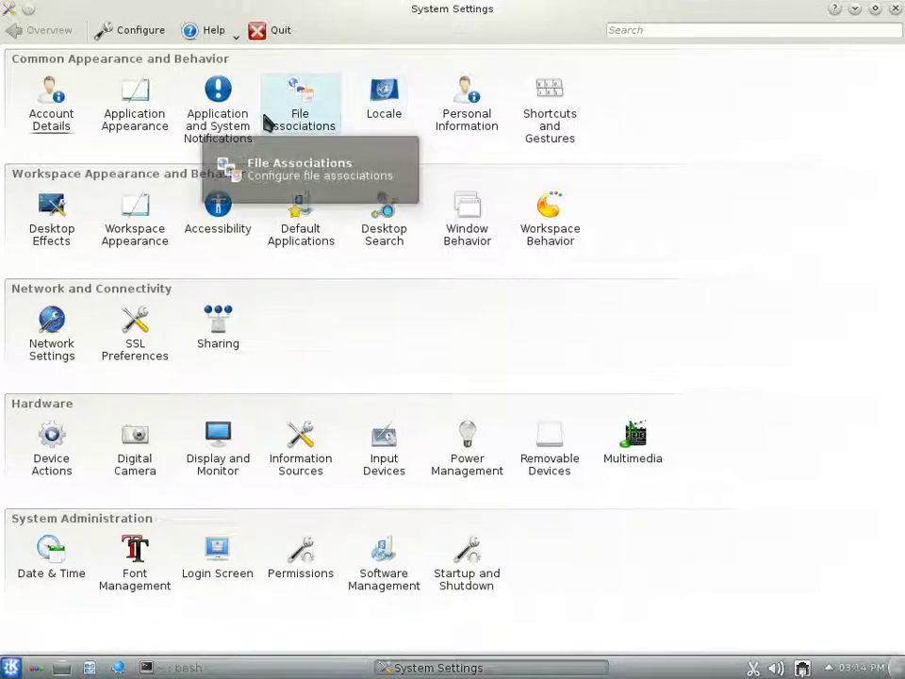
mouse_move(218, 108)
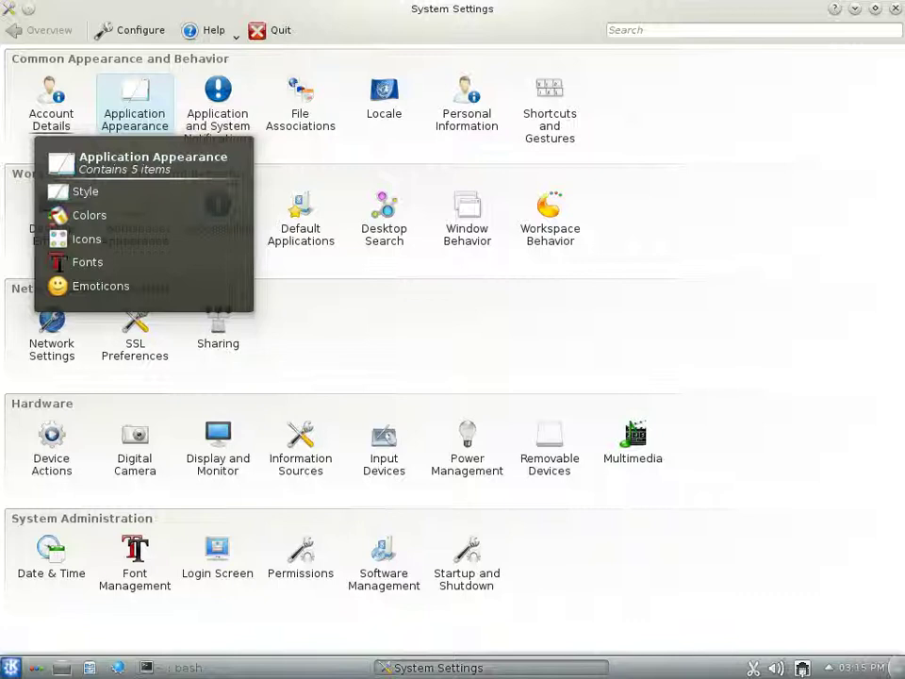
click(134, 103)
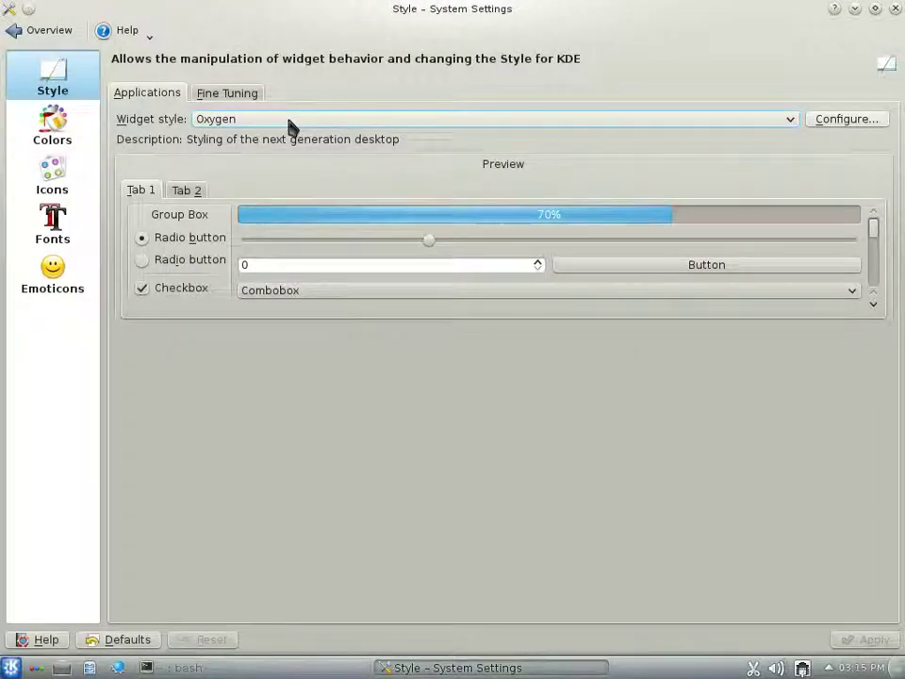
click(291, 127)
click(52, 133)
click(54, 132)
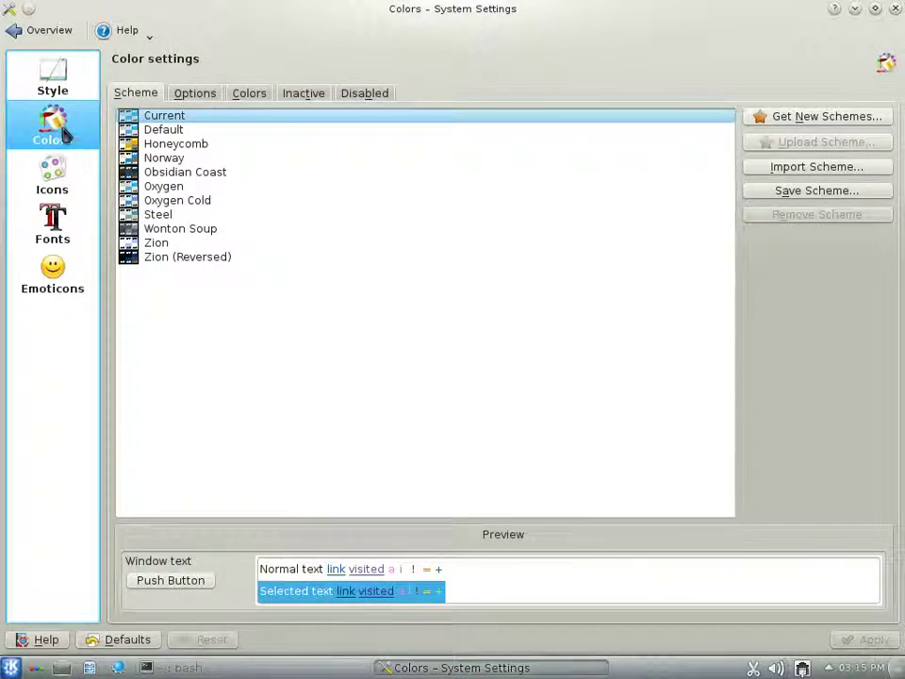
Preview GNOME and Monochrome icon themes, discard the changes and return to Overview.
click(52, 184)
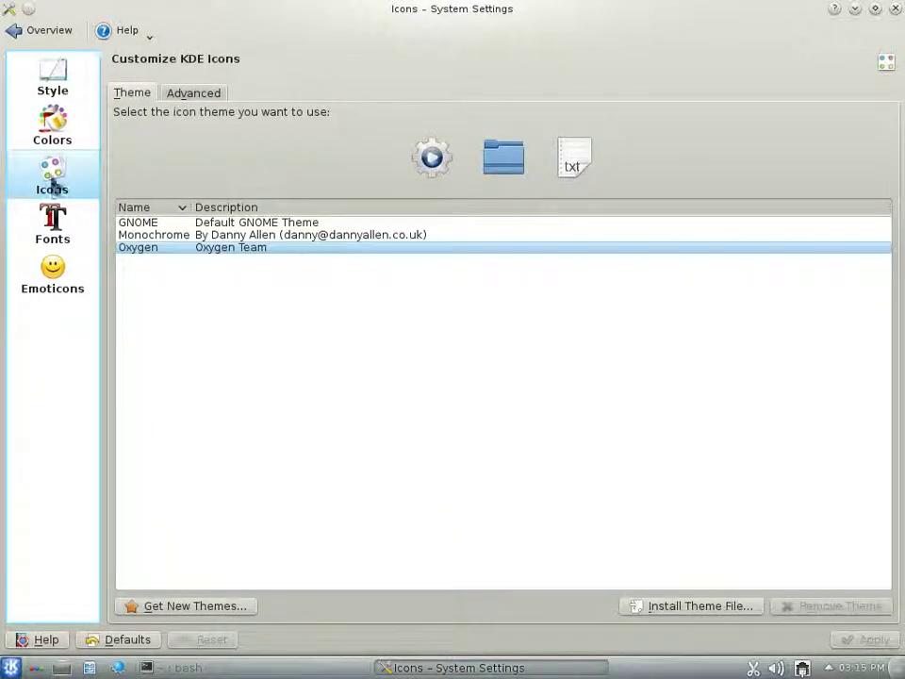
click(127, 222)
click(132, 235)
click(132, 247)
click(70, 238)
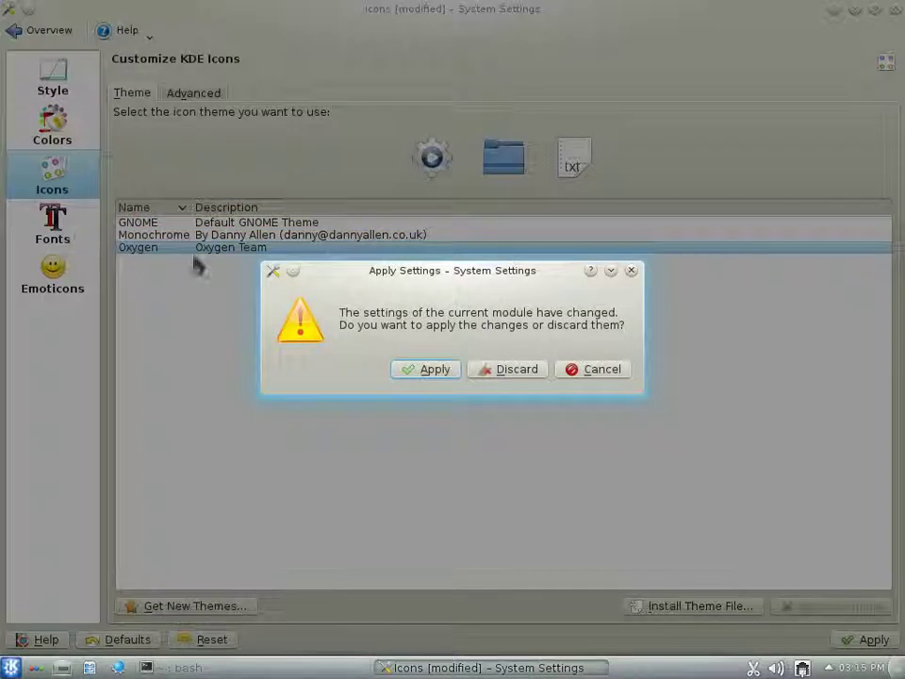
click(511, 370)
click(58, 26)
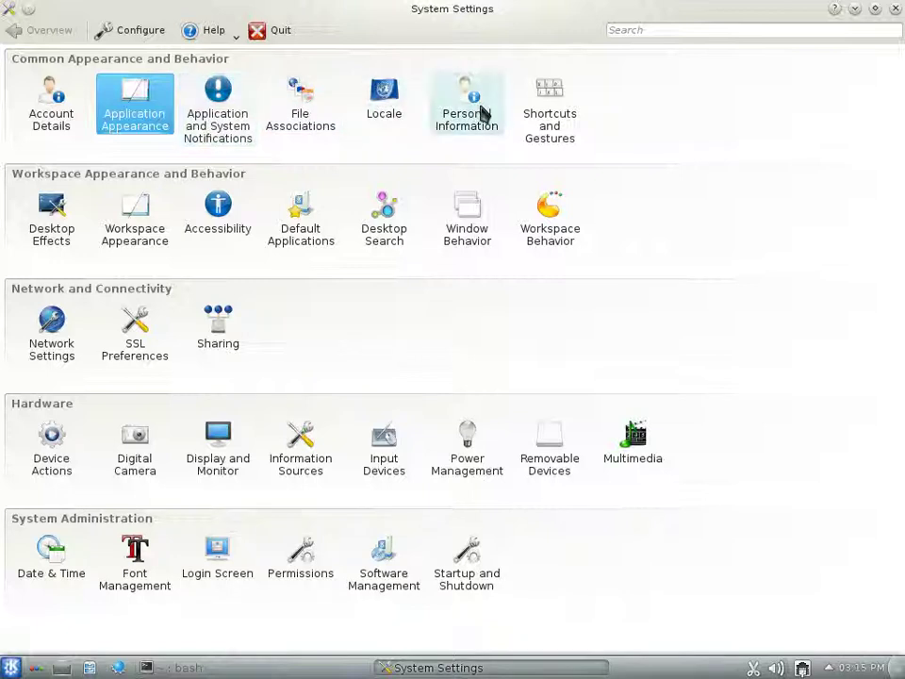
Open the KDE Resources settings, then go back to the overview.
mouse_move(477, 117)
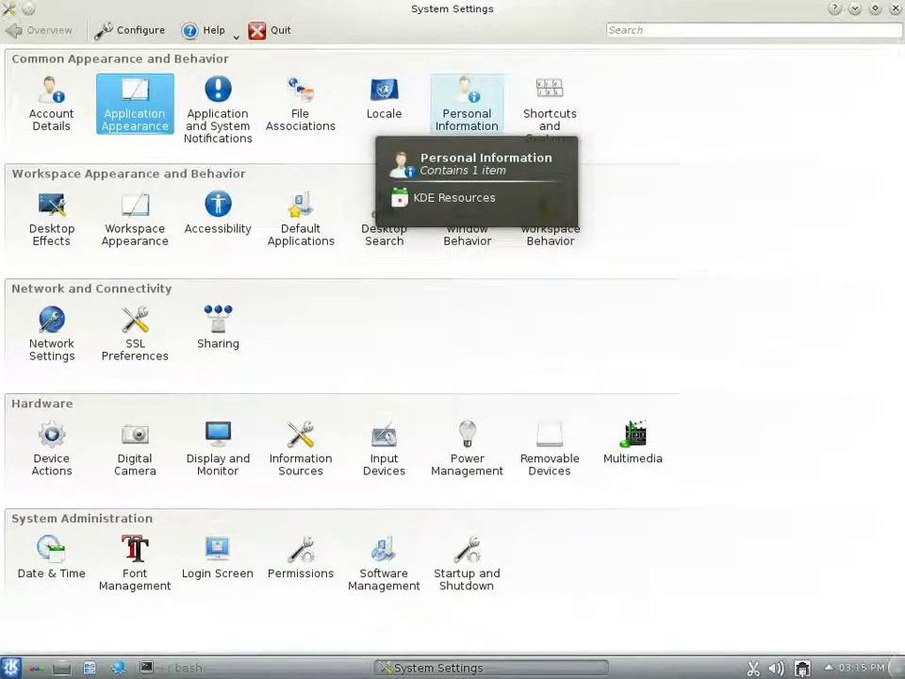
click(477, 117)
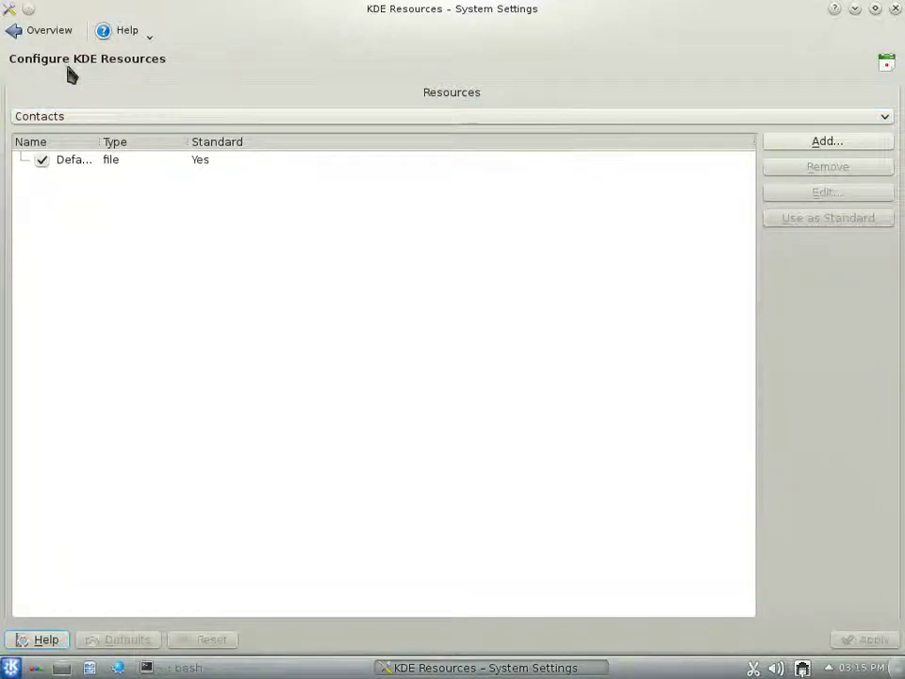
click(29, 36)
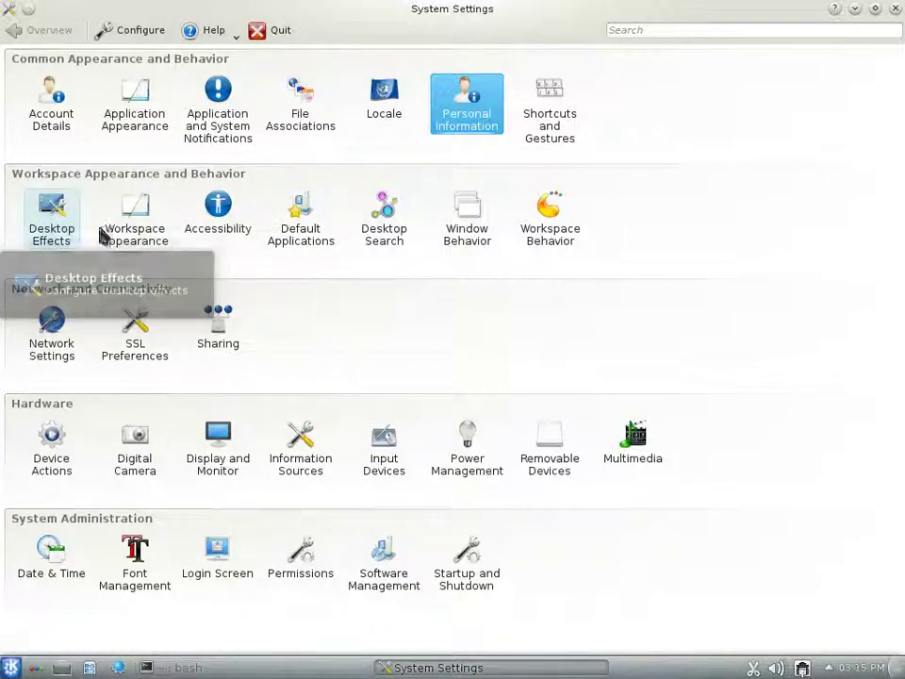
Preview the Laptop and Plastik window decorations, then reselect Oxygen.
mouse_move(134, 221)
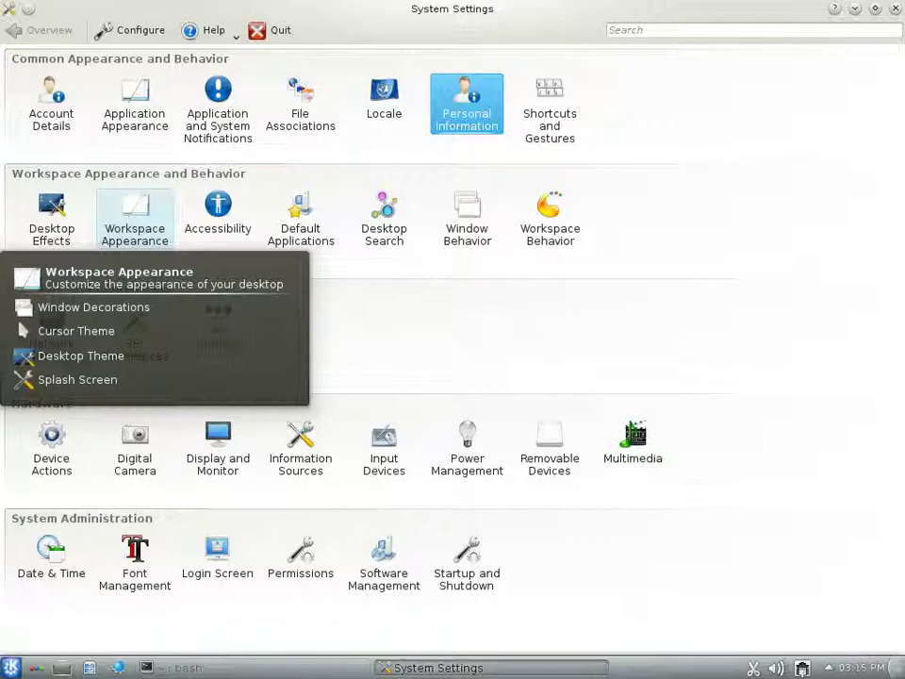
click(132, 223)
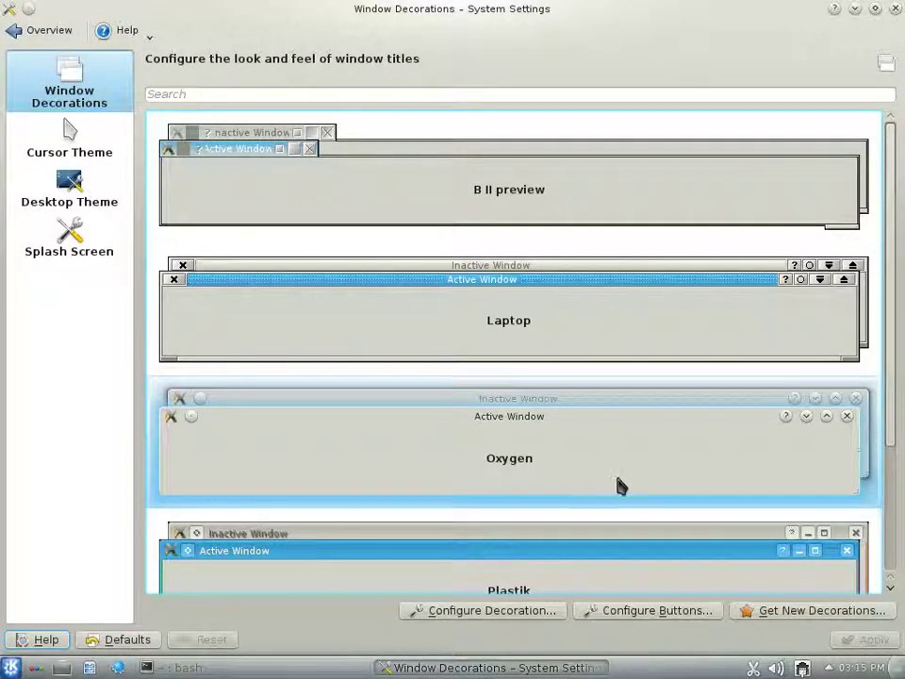
click(380, 293)
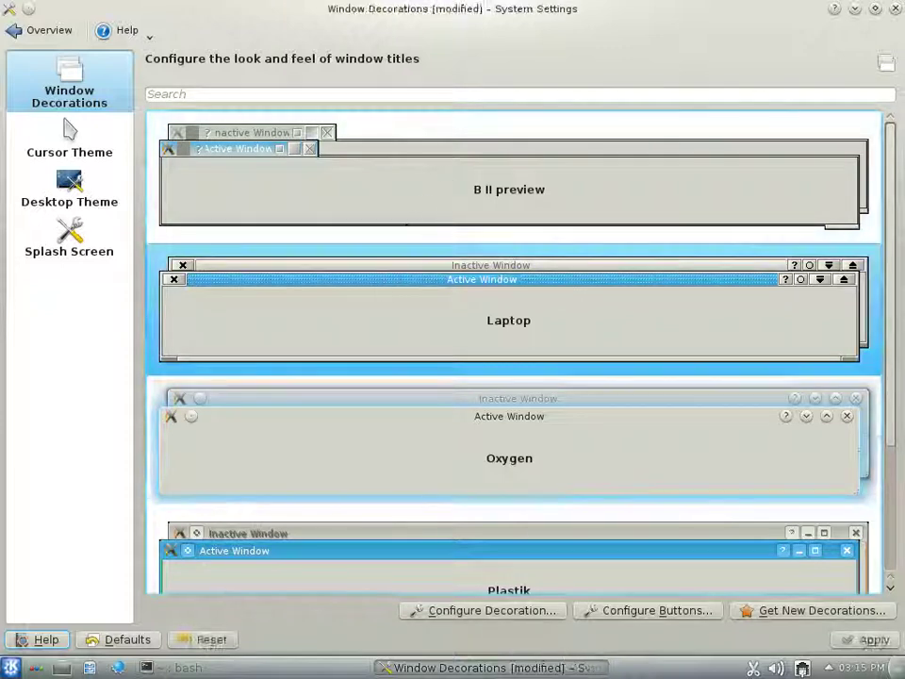
click(368, 554)
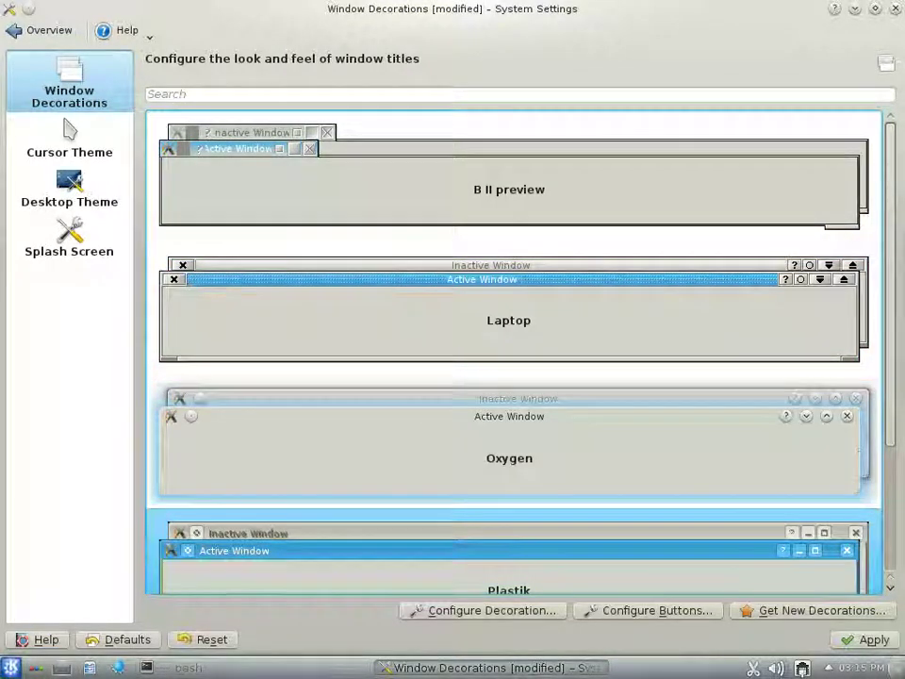
click(408, 450)
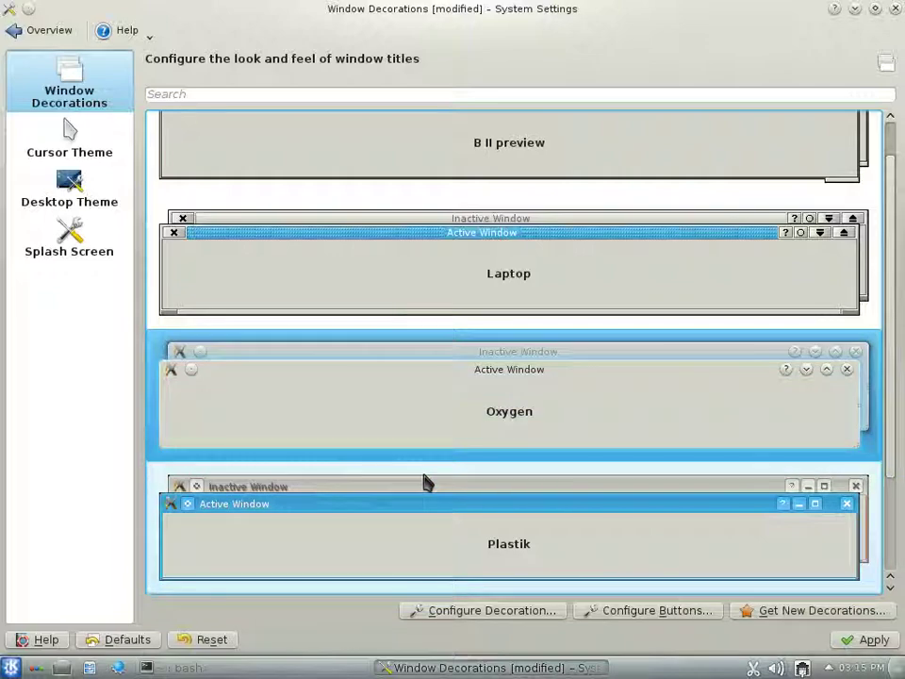
View the Cursor Theme, Desktop Theme and Splash Screen pages, then return to Overview.
click(52, 141)
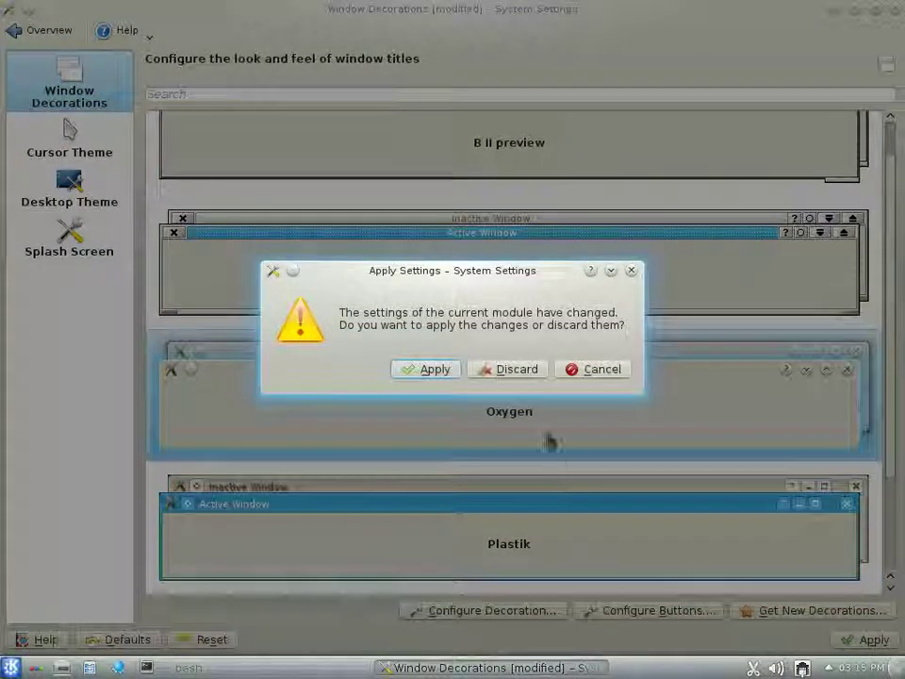
key(Return)
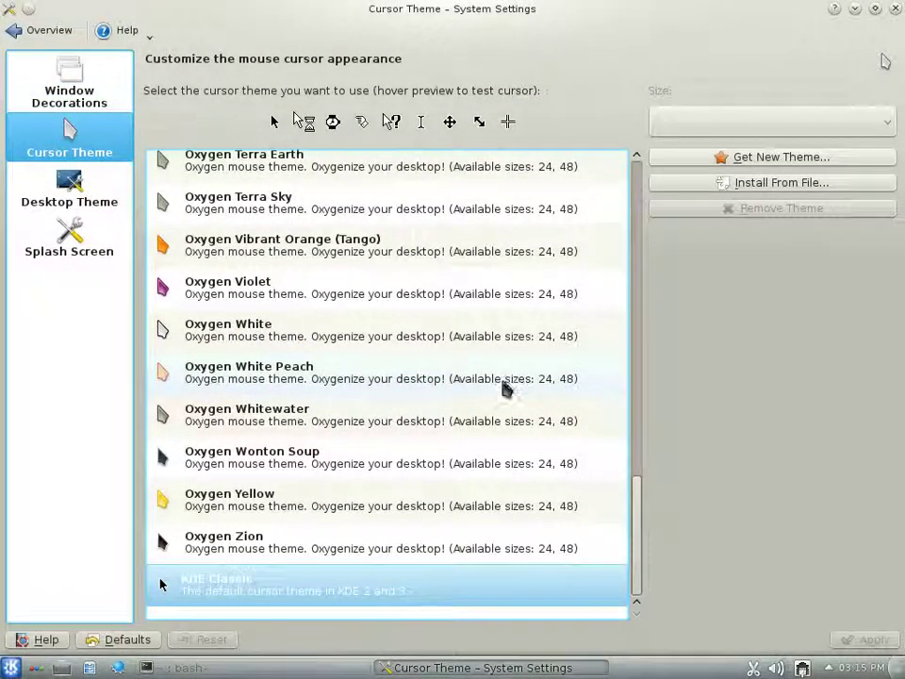
drag(638, 502, 638, 420)
scroll(477, 311, up, 7)
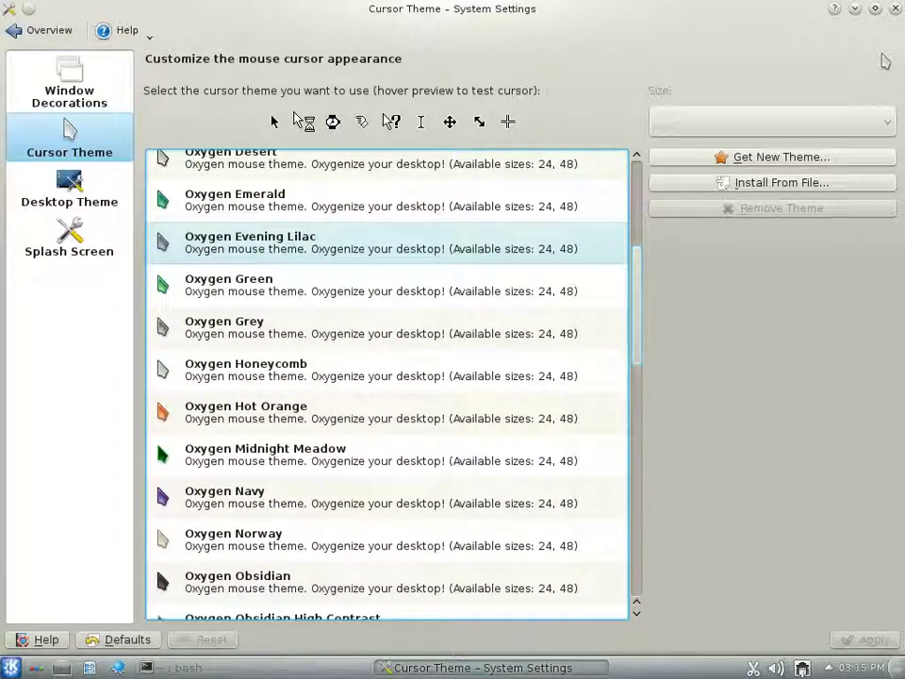
click(69, 189)
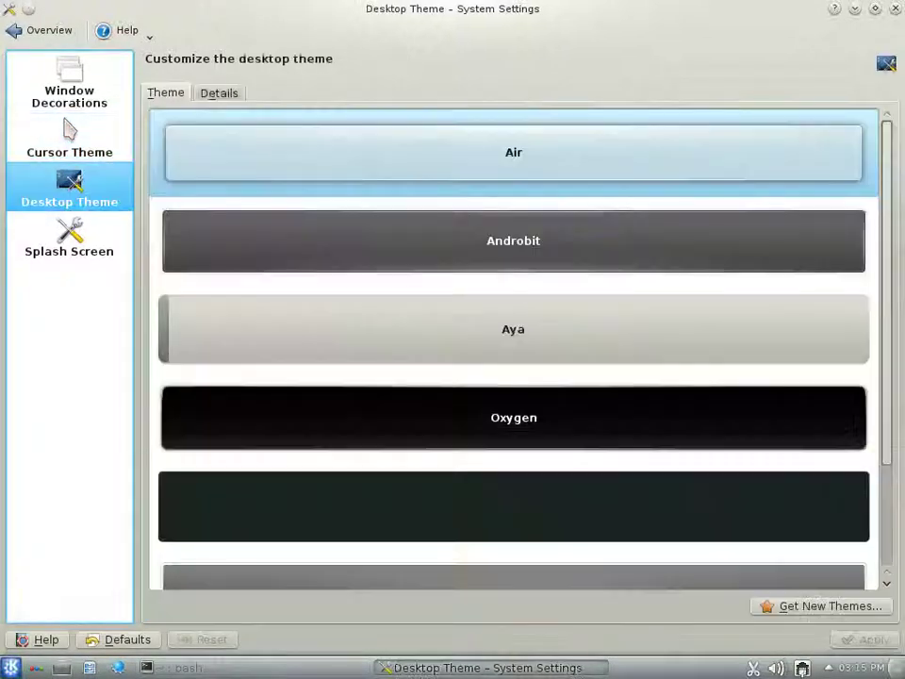
click(69, 241)
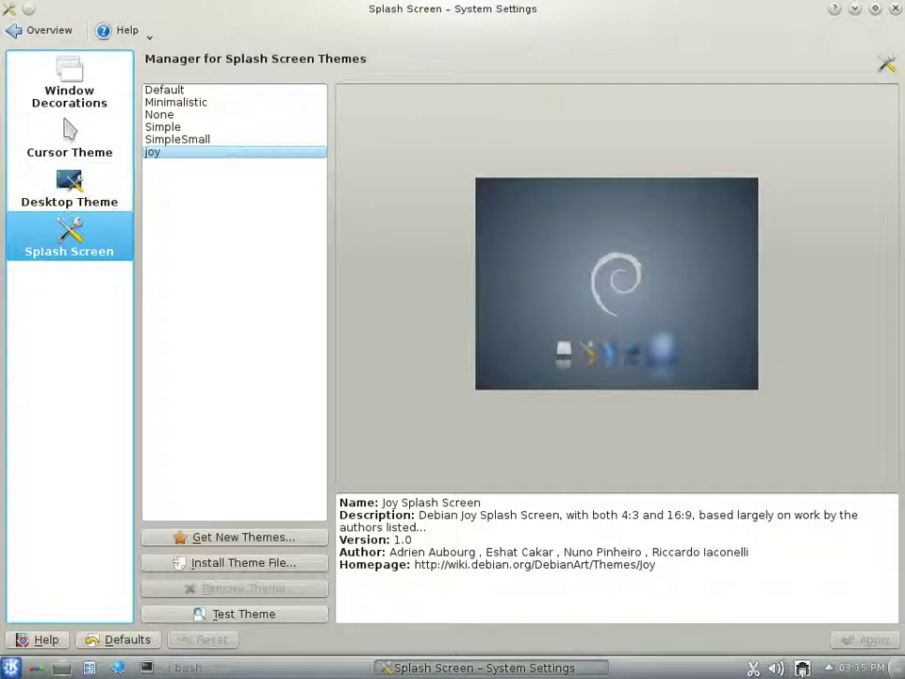
click(39, 30)
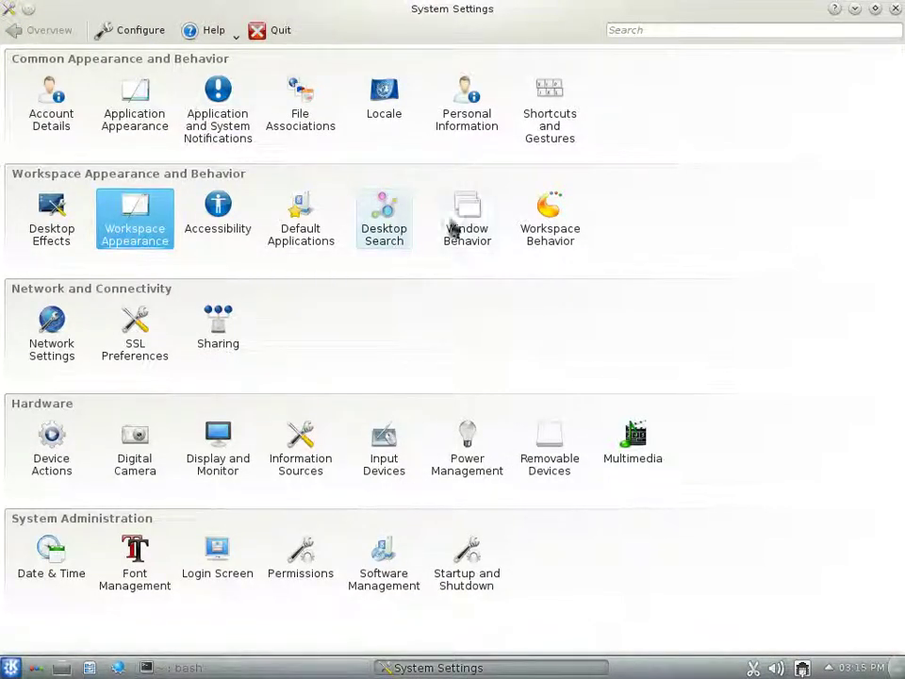
Open the Software Management module under System Administration.
mouse_move(77, 348)
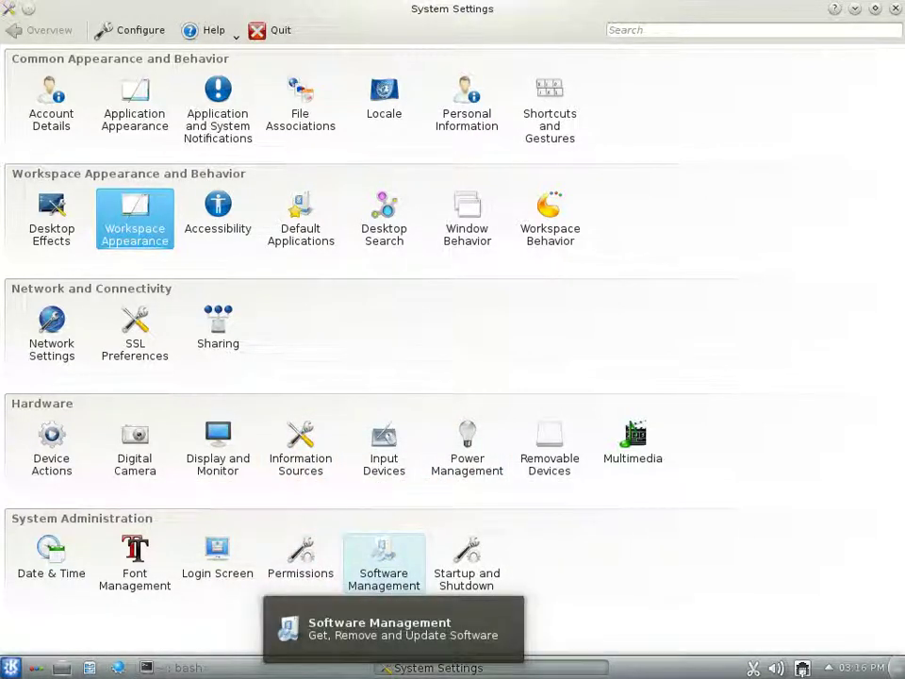
click(351, 558)
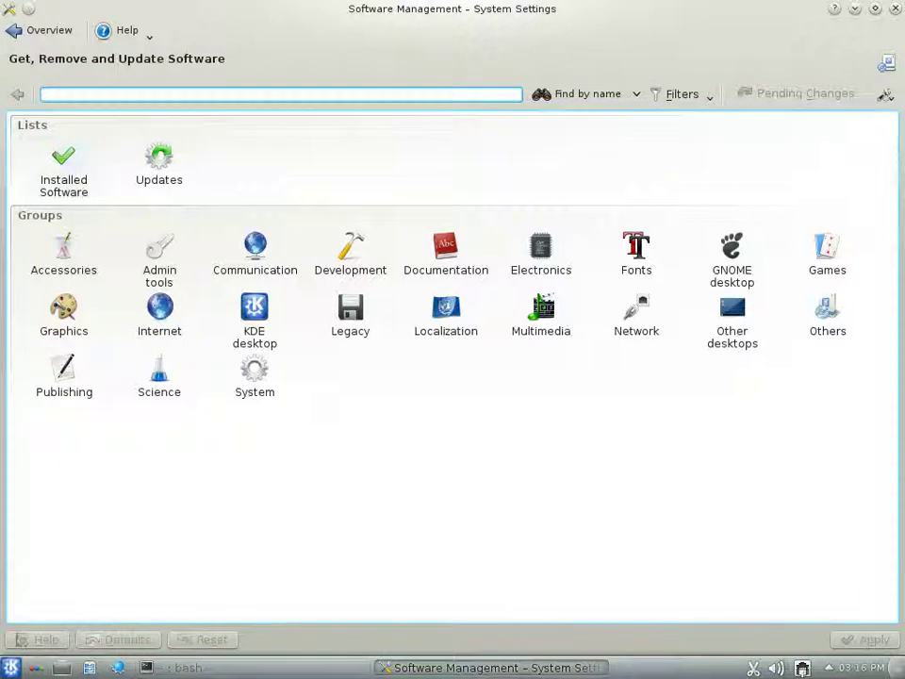
Browse Installed Software, Updates status and the System package group, then return to Overview.
click(63, 162)
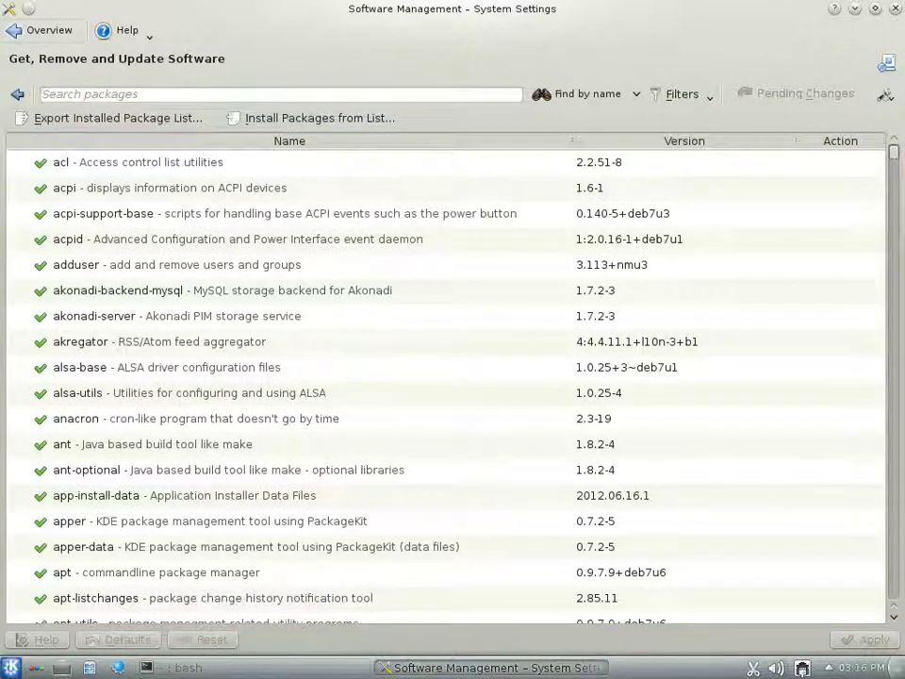
click(31, 35)
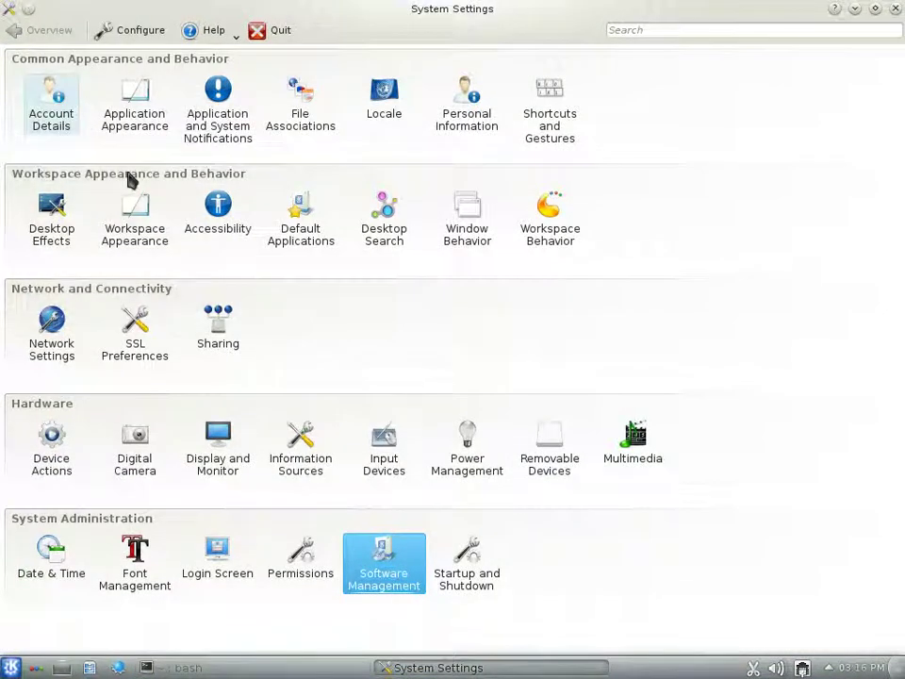
click(381, 545)
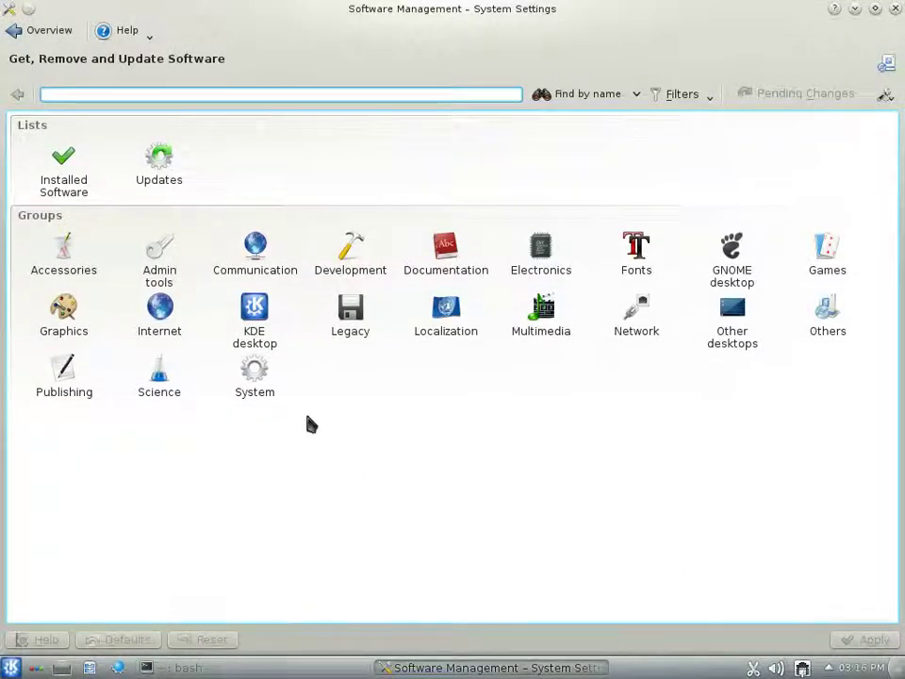
click(64, 162)
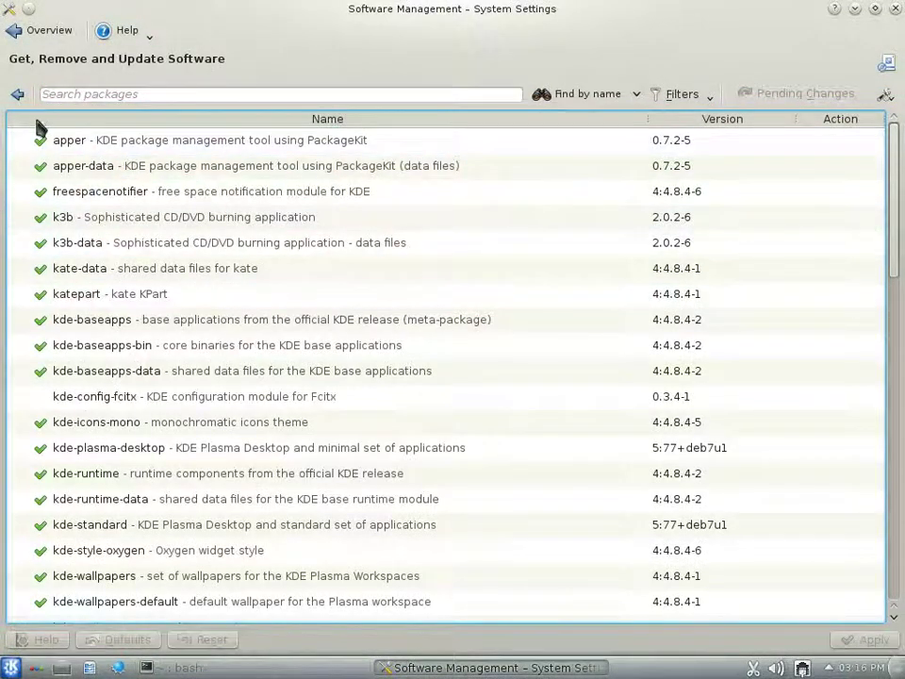
click(19, 95)
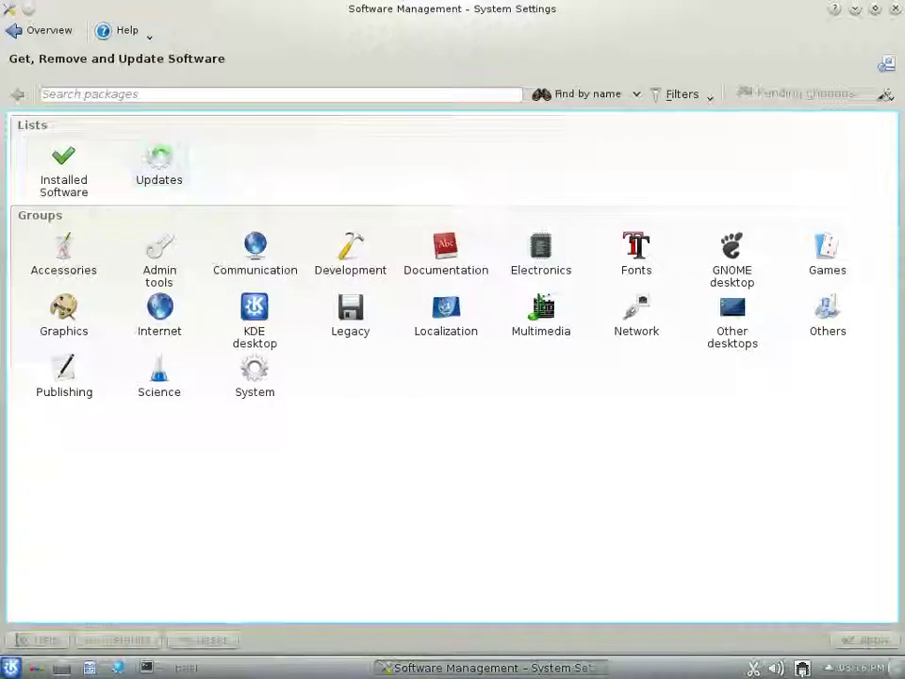
click(158, 162)
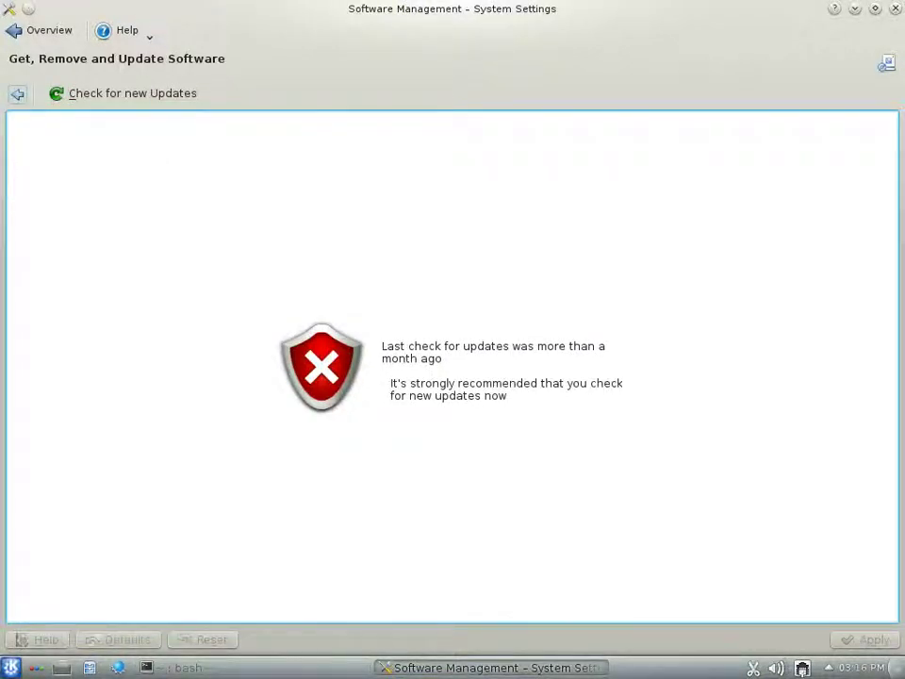
click(17, 94)
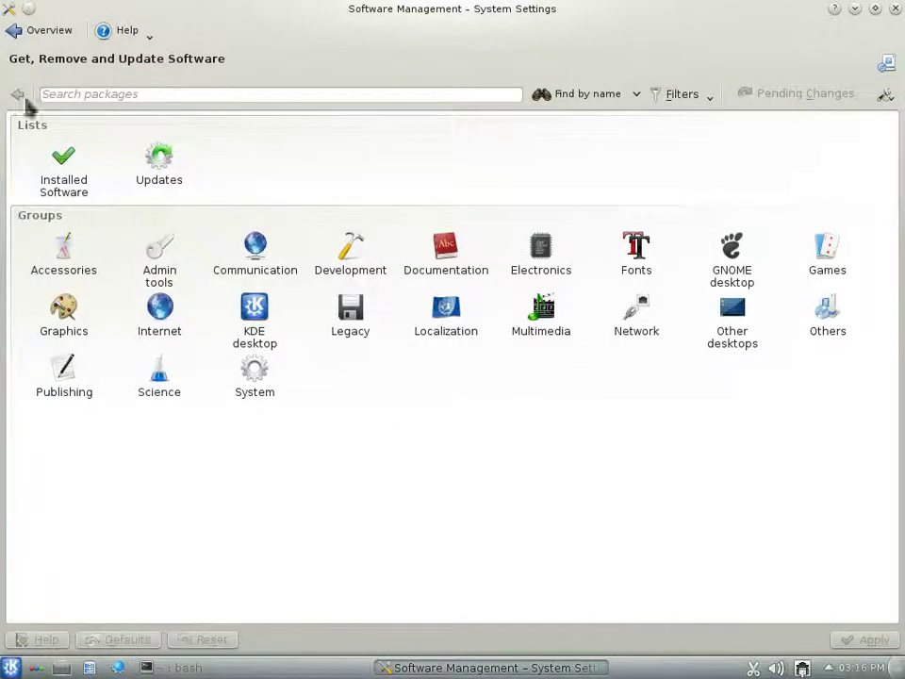
click(254, 373)
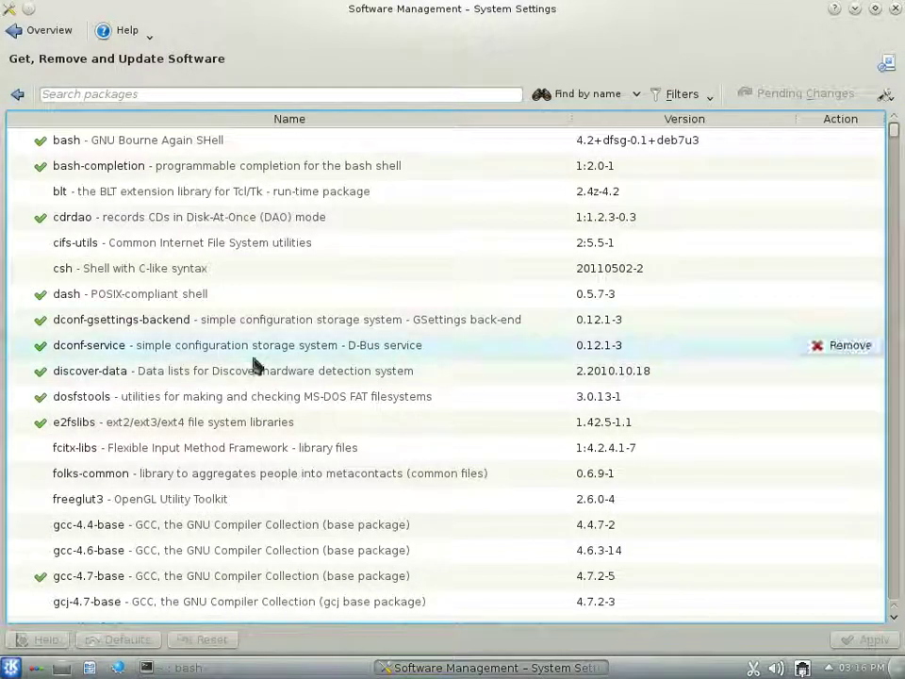
click(21, 30)
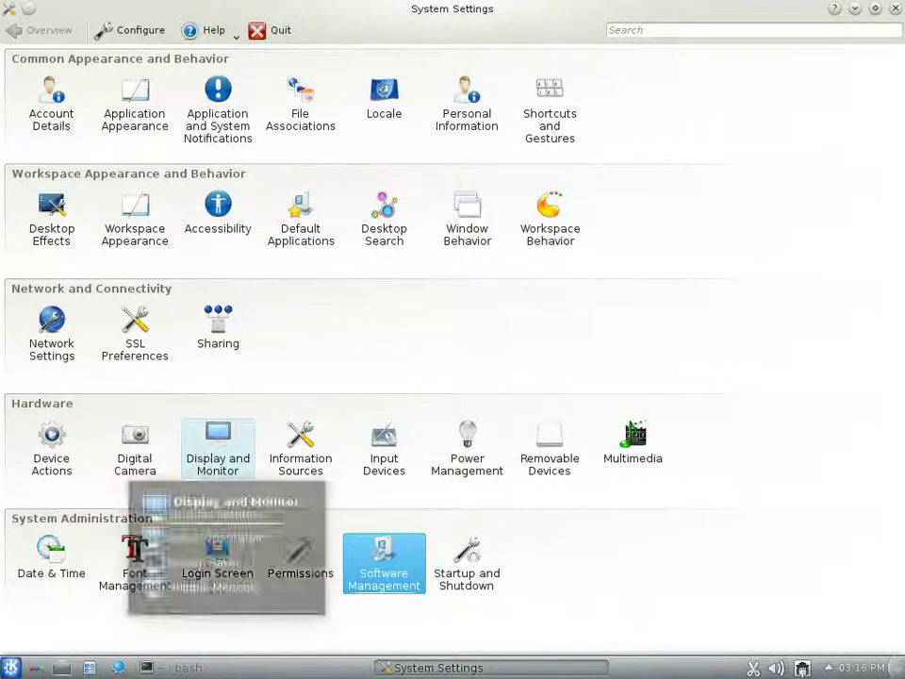
click(213, 449)
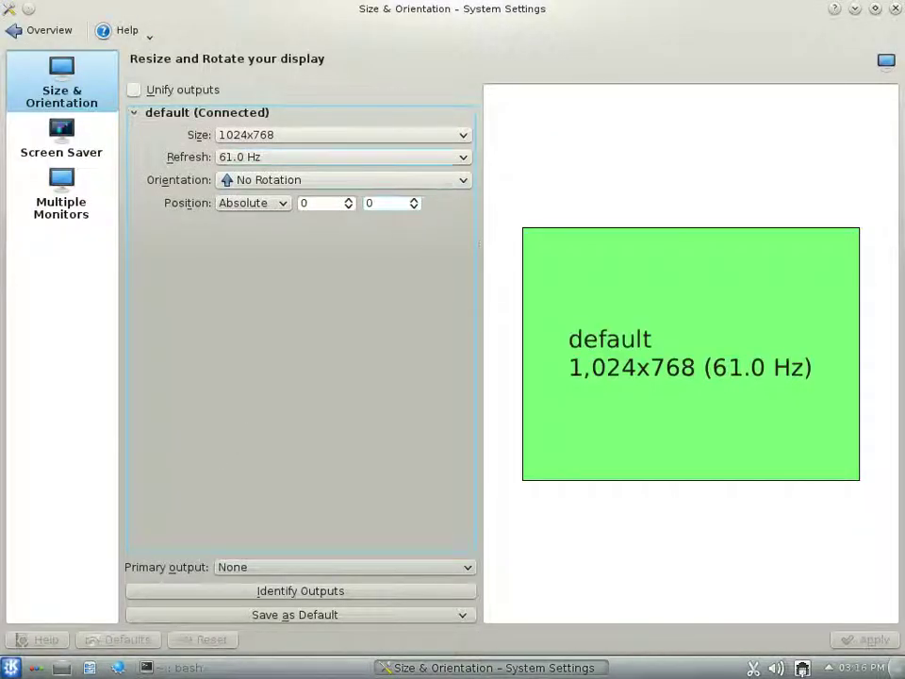
click(462, 134)
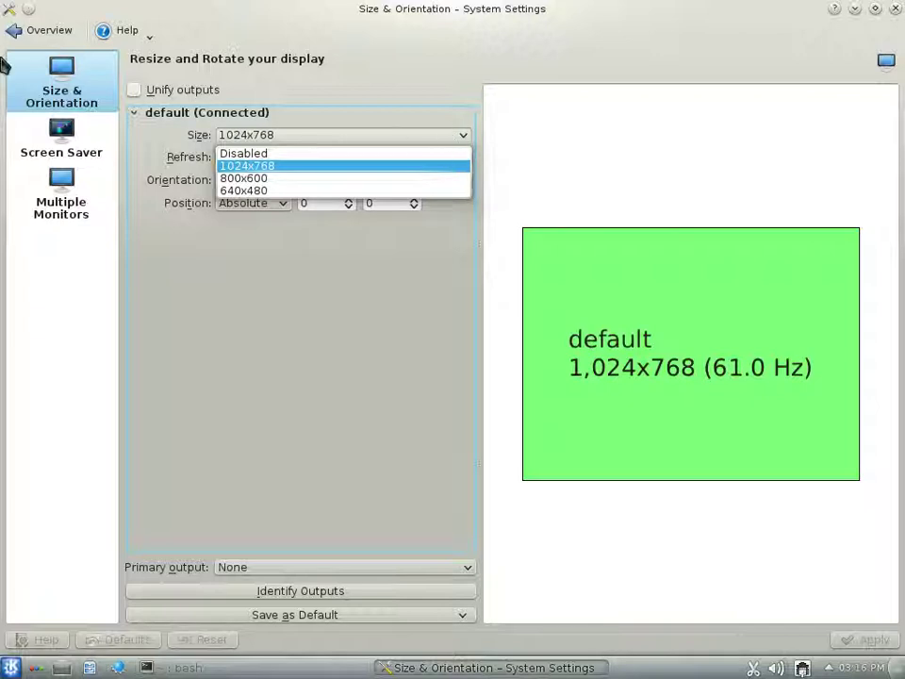
click(31, 36)
click(31, 36)
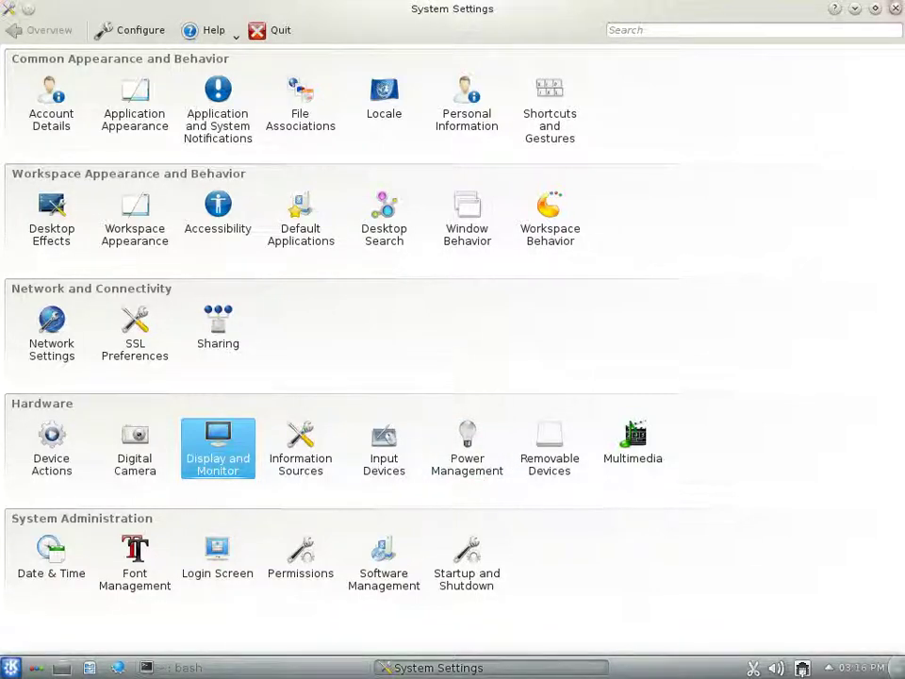
Minimize System Settings and launch Software Management (Apper) from Kickoff's Settings category.
click(855, 8)
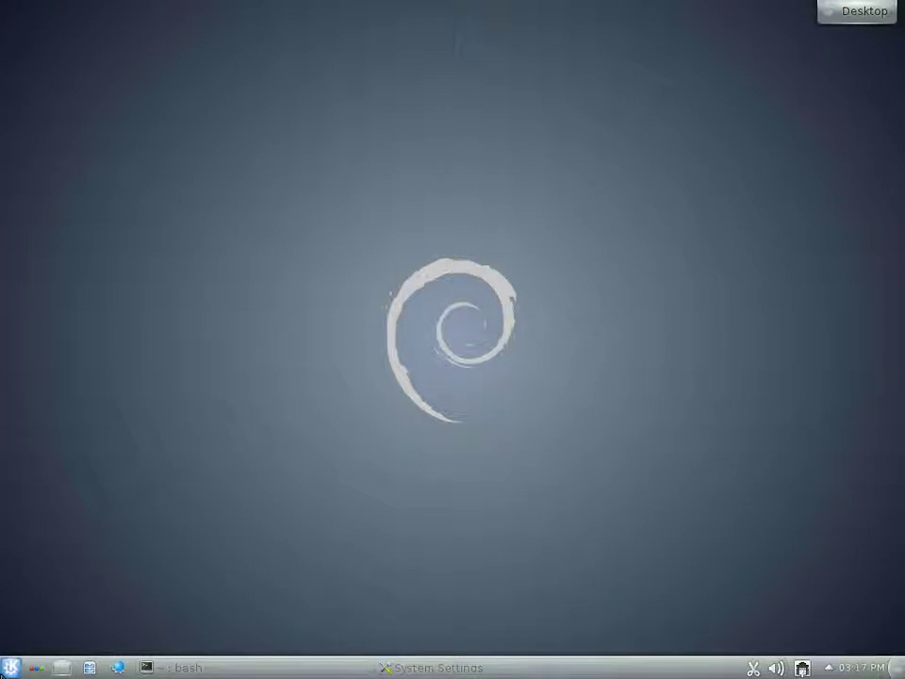
click(11, 667)
click(106, 615)
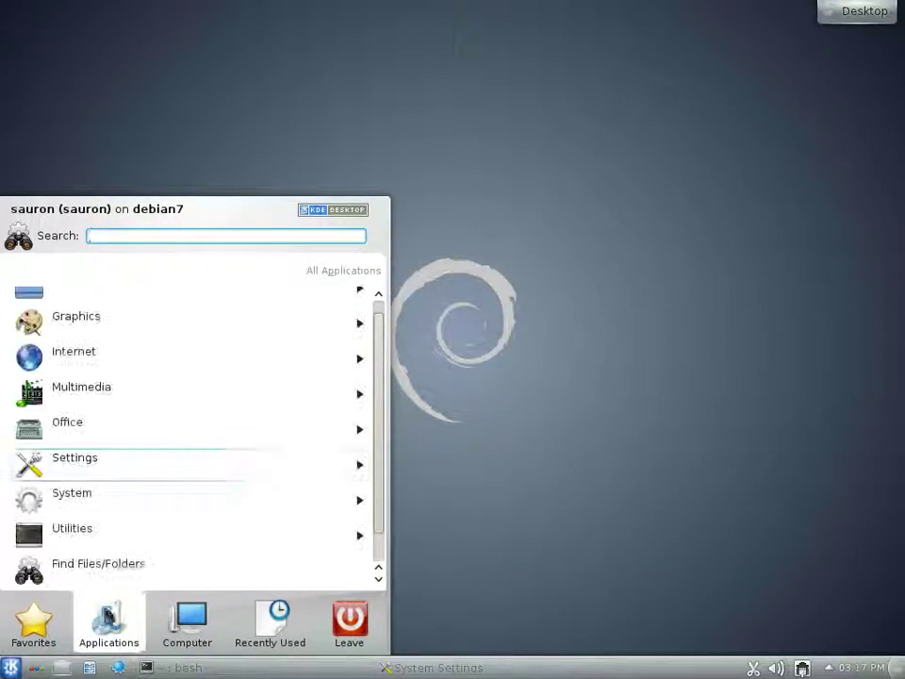
click(98, 458)
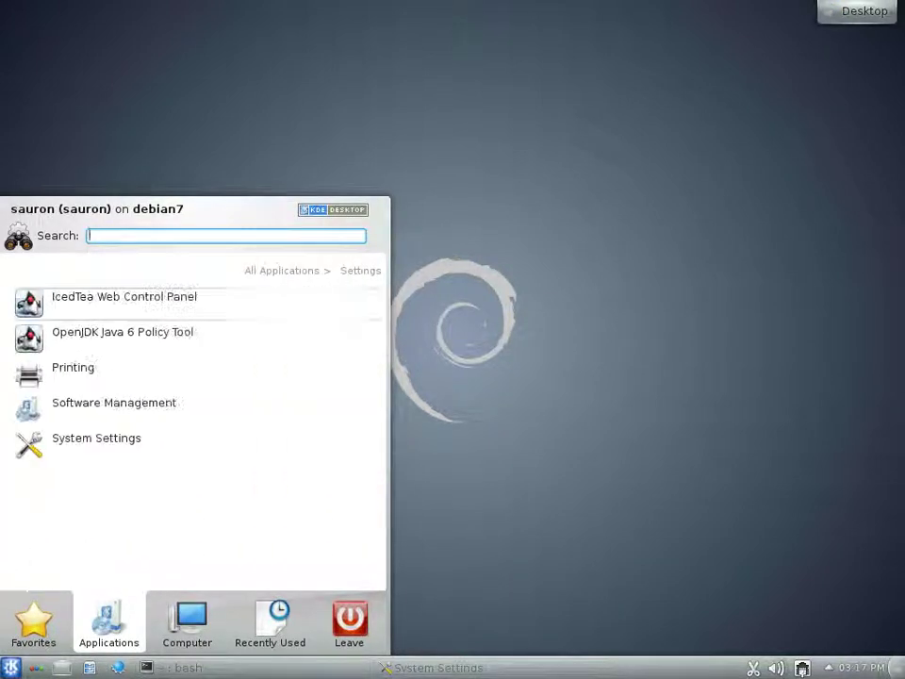
click(95, 413)
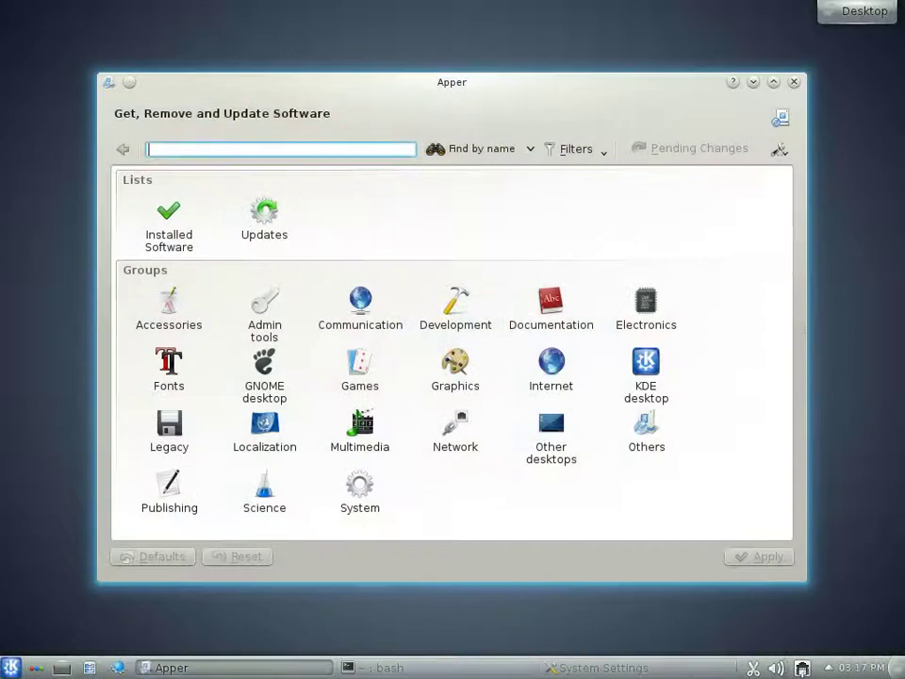
Minimize Apper and launch Info Center from Kickoff's System category.
click(754, 83)
click(11, 667)
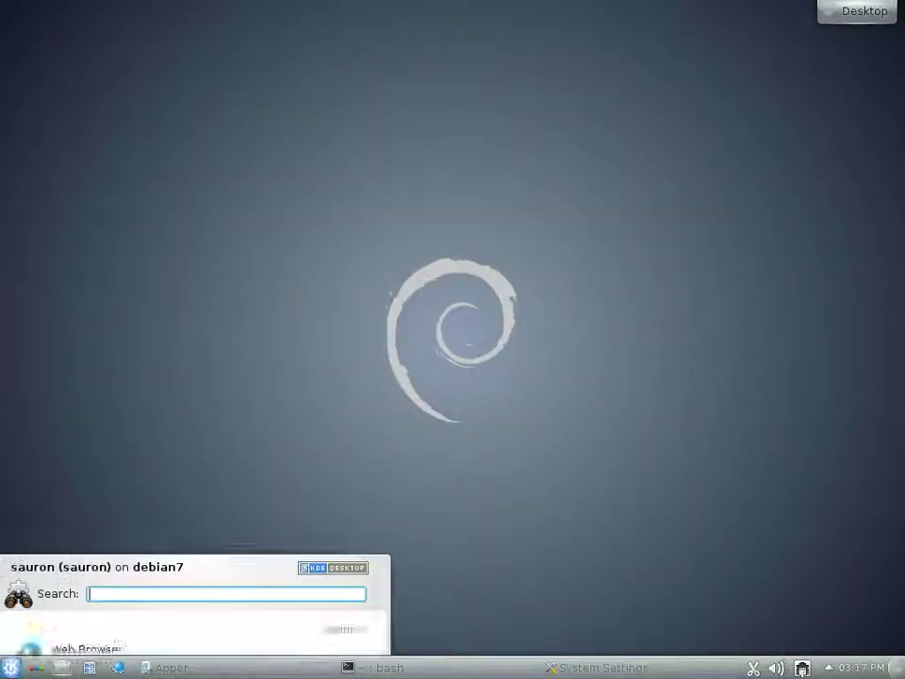
click(106, 618)
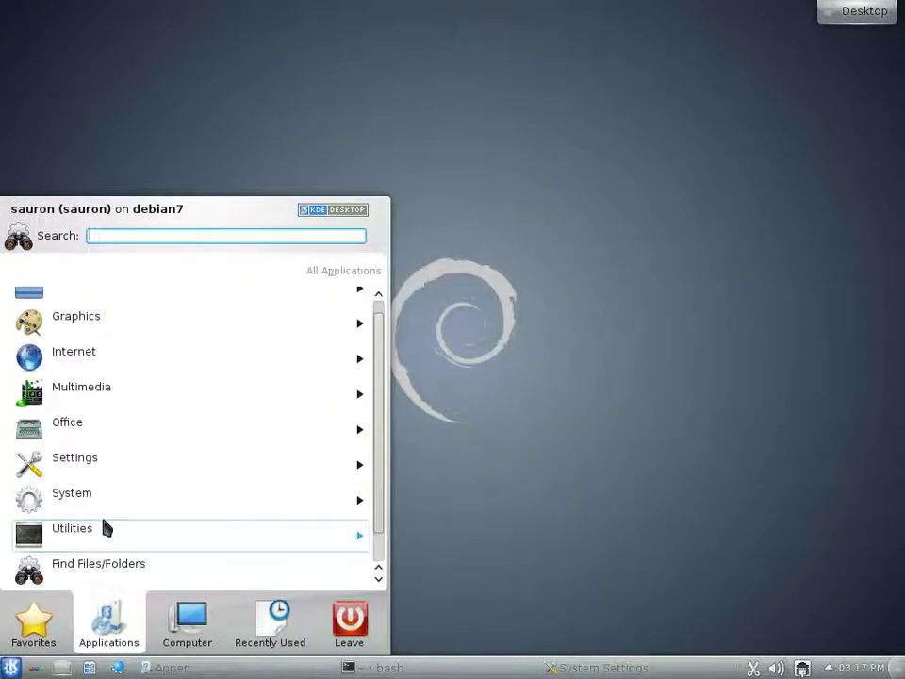
click(84, 493)
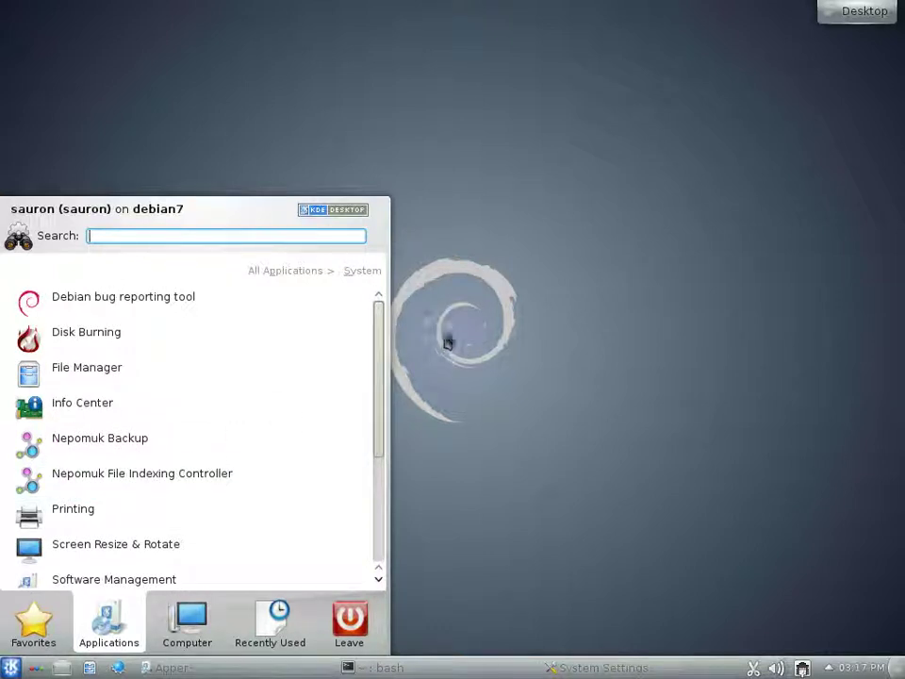
scroll(380, 369, down, 2)
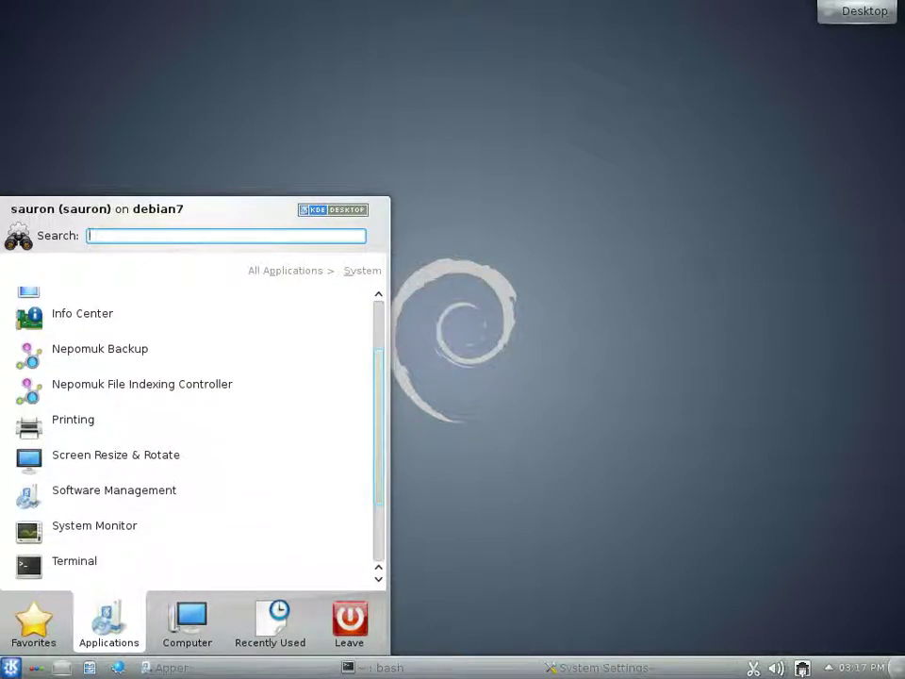
scroll(382, 473, down, 2)
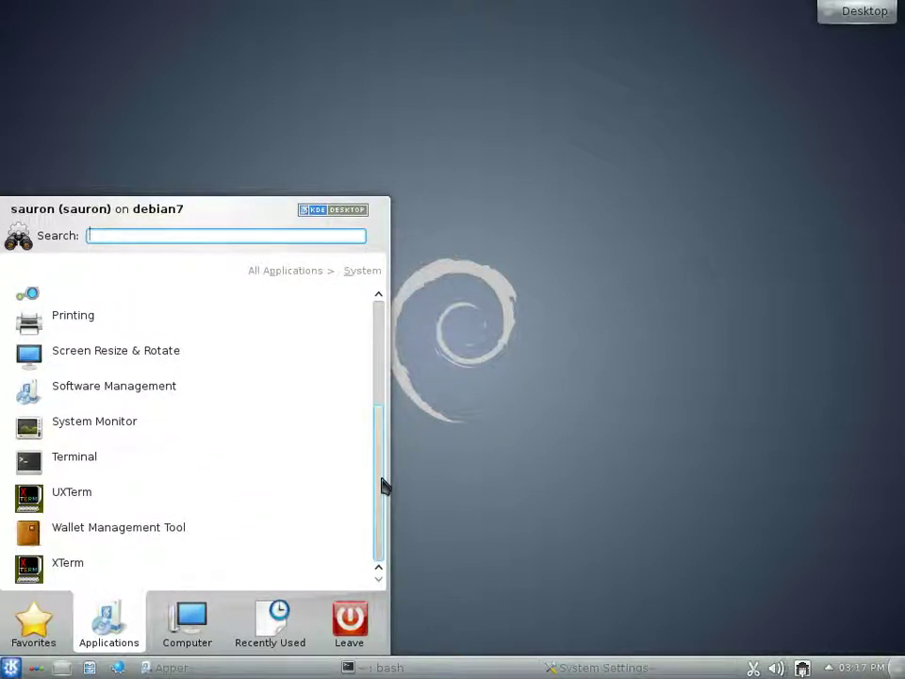
drag(382, 486, 377, 363)
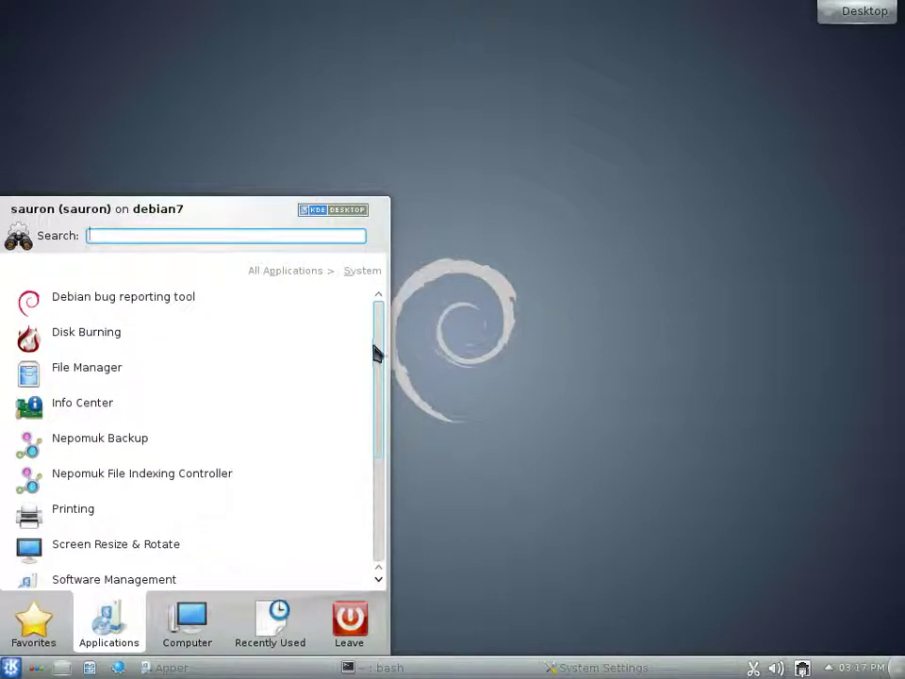
click(90, 401)
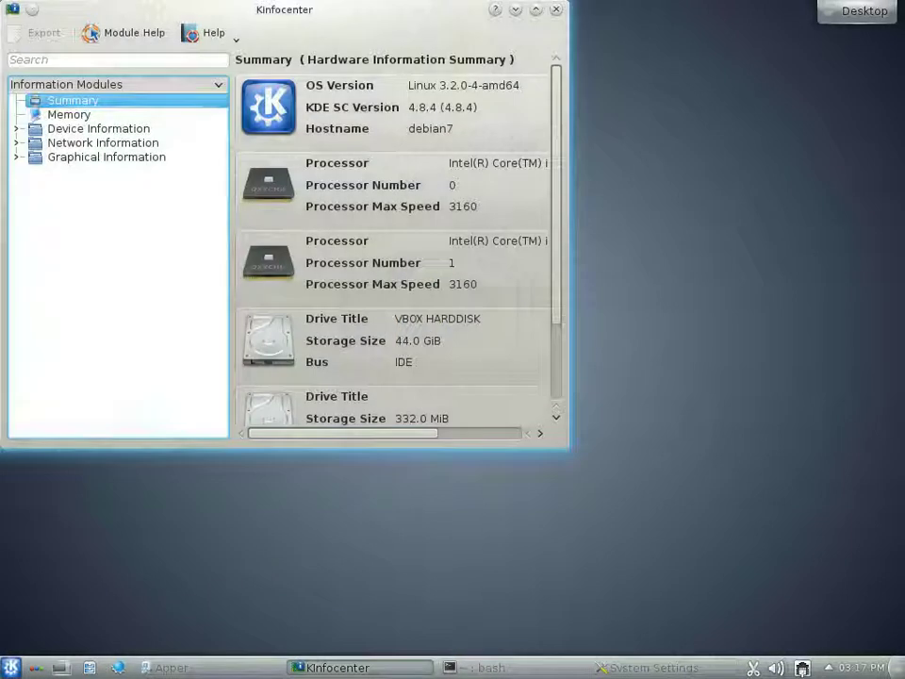
Maximize Info Center, view Memory, and expand Device, Network and Graphical Information.
double_click(405, 11)
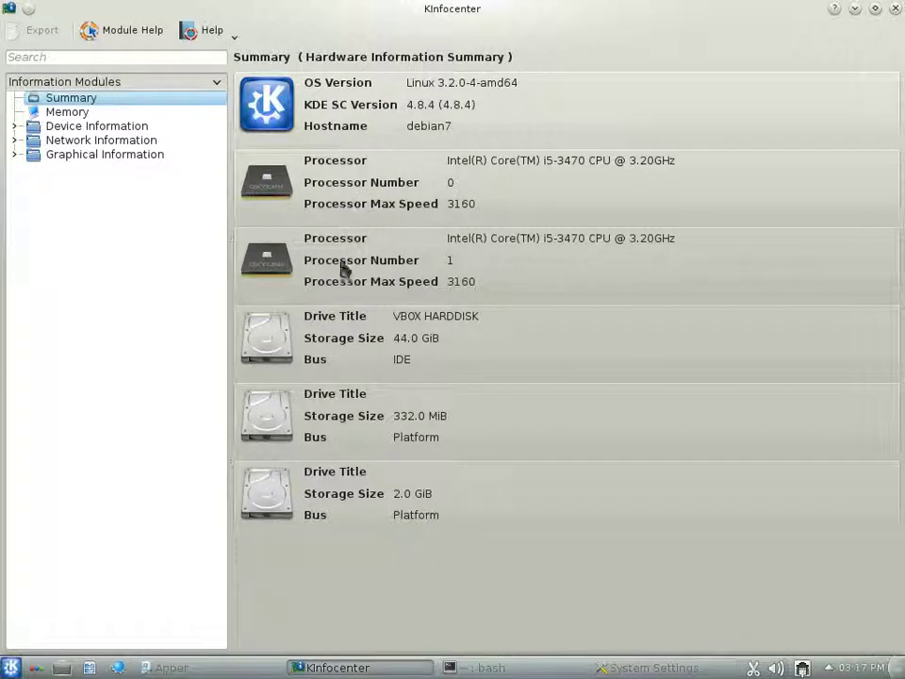
click(61, 112)
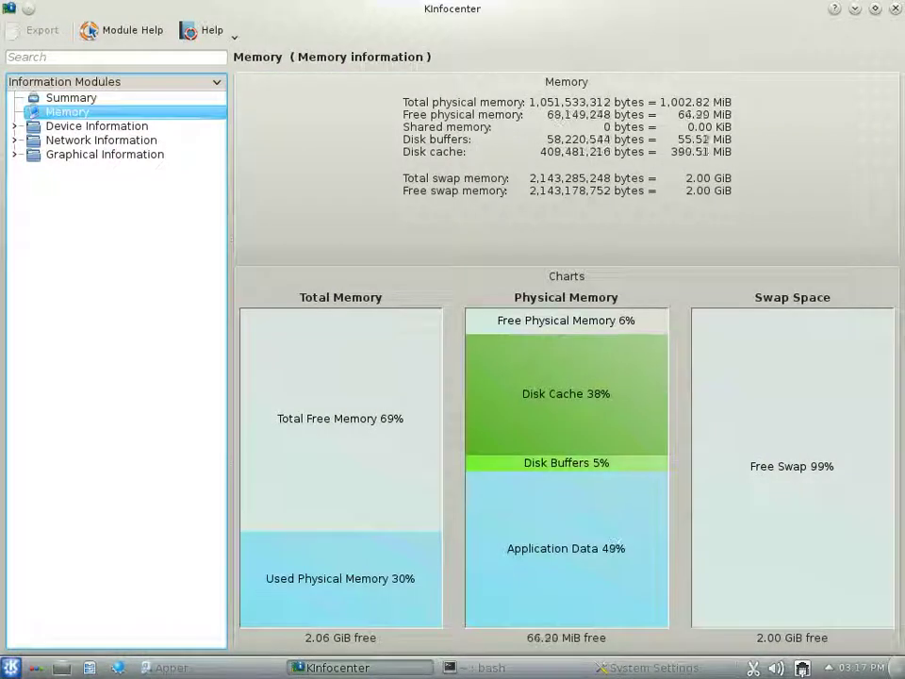
click(94, 125)
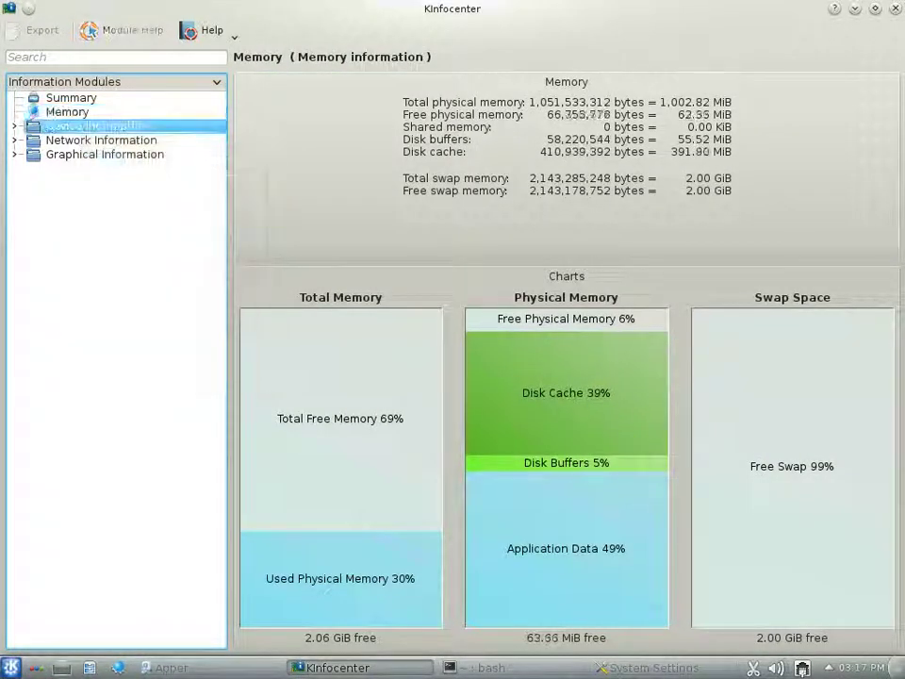
click(14, 125)
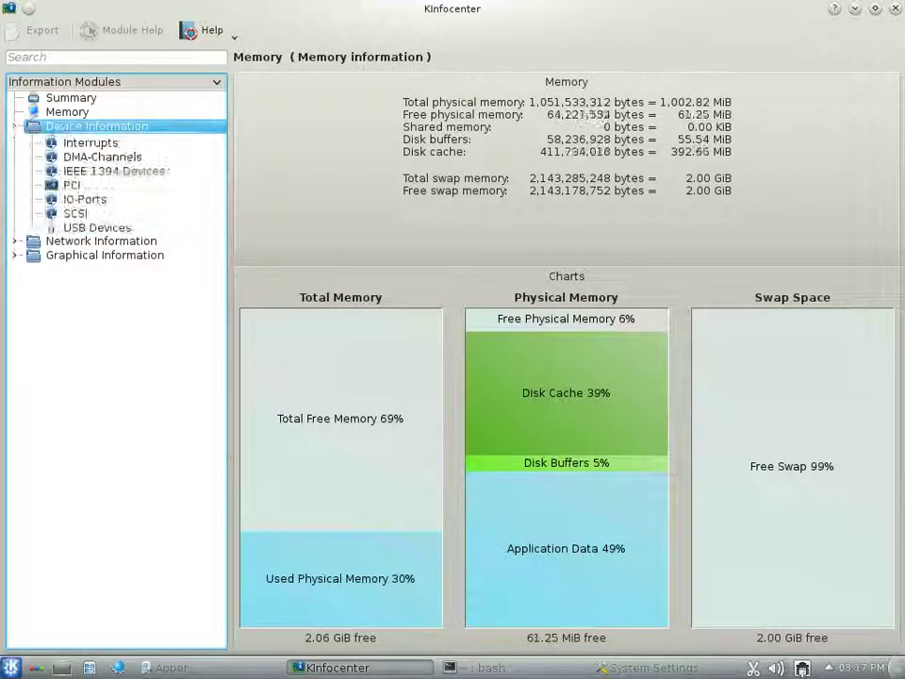
click(14, 253)
click(14, 295)
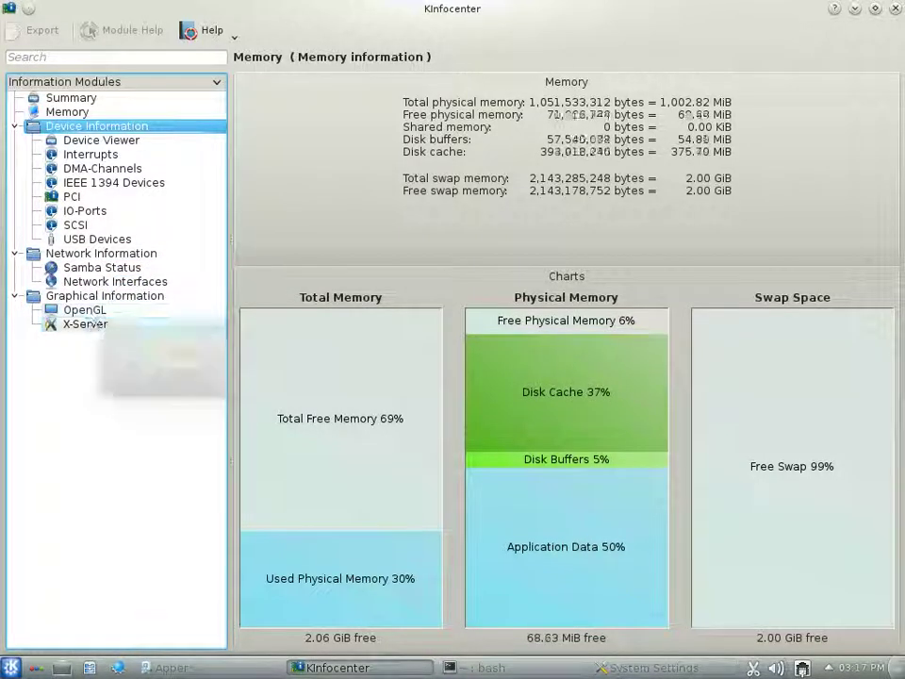
View the X-Server and OpenGL information, switch back to Memory, and close Info Center.
click(85, 324)
click(84, 309)
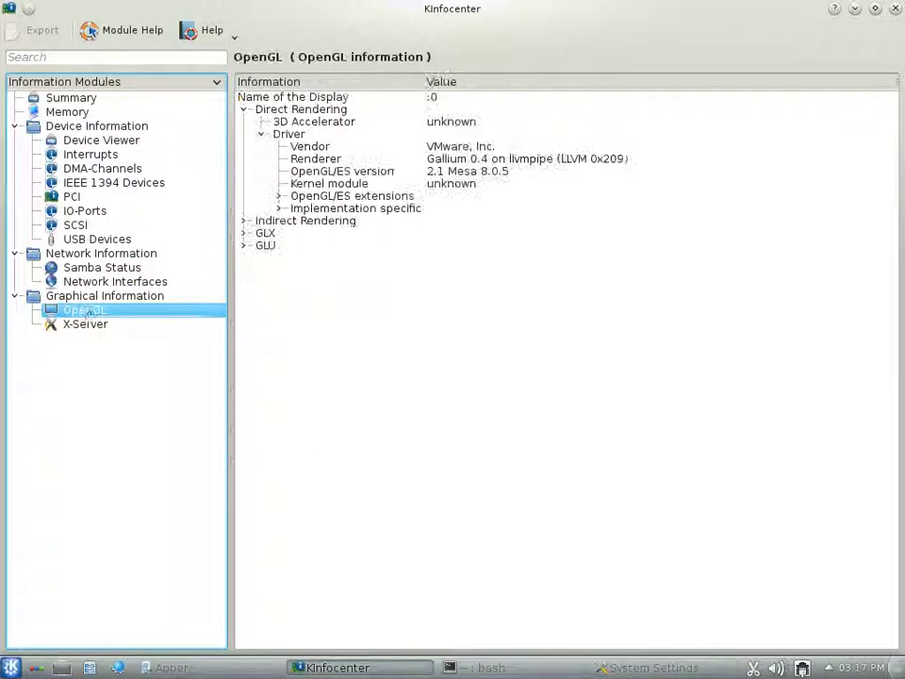
drag(95, 125, 67, 98)
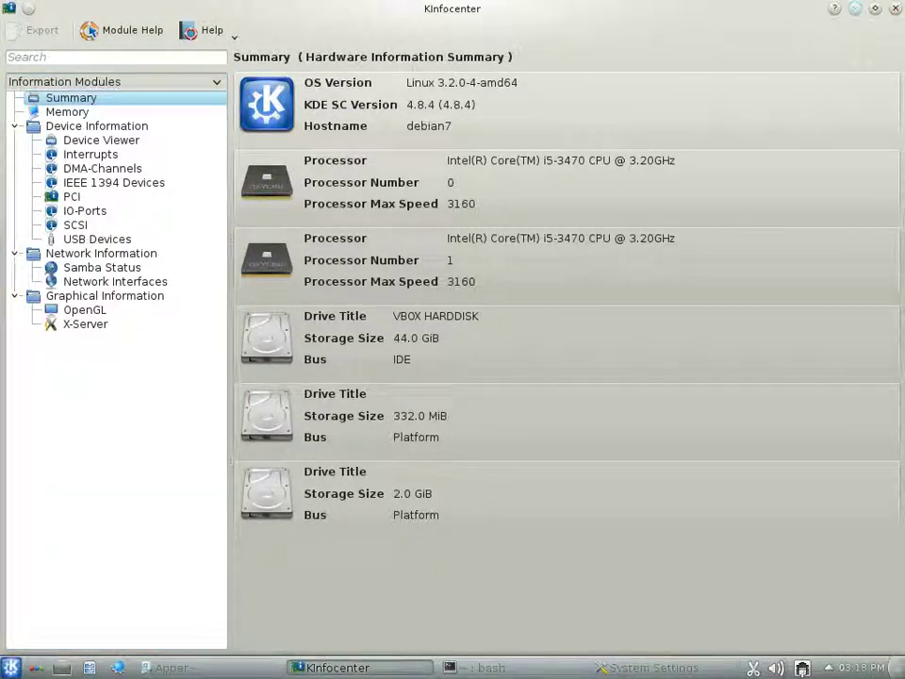
click(891, 10)
click(13, 666)
Scroll through the System category's applications, including Nepomuk Backup and Info Center.
click(108, 622)
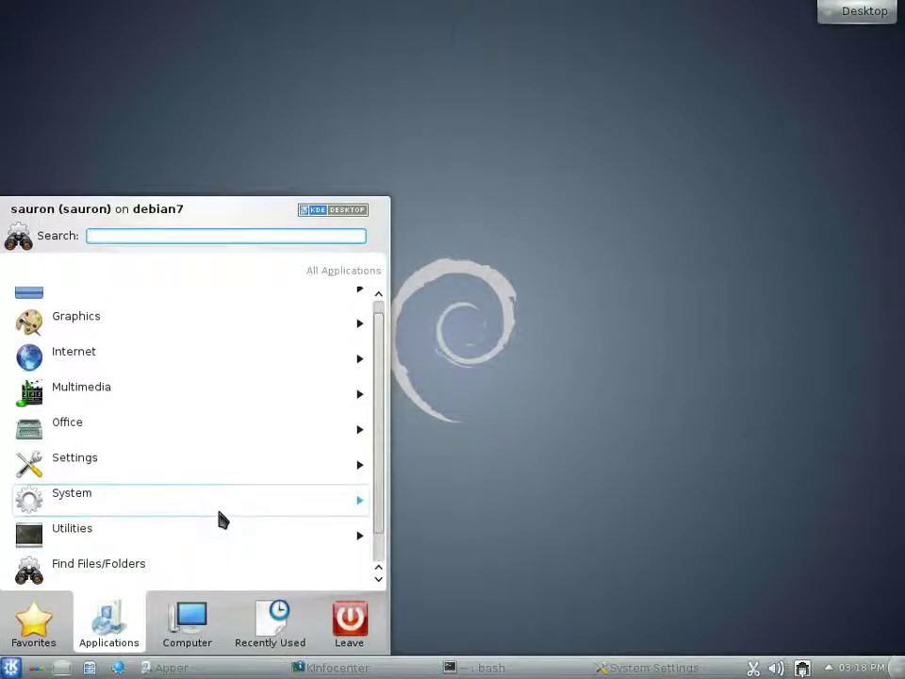
click(218, 516)
scroll(377, 468, down, 2)
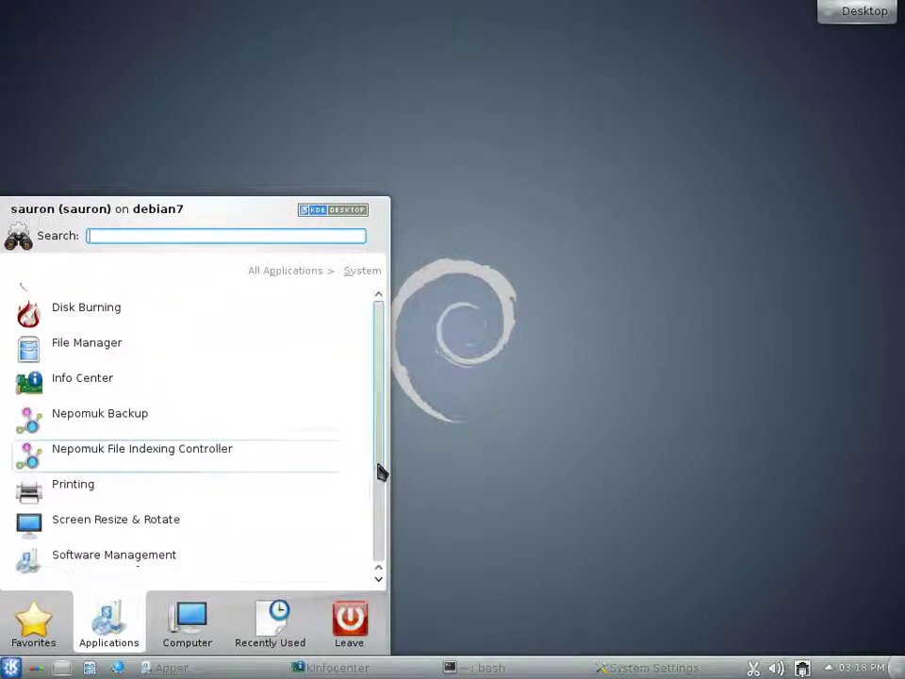
scroll(382, 505, down, 3)
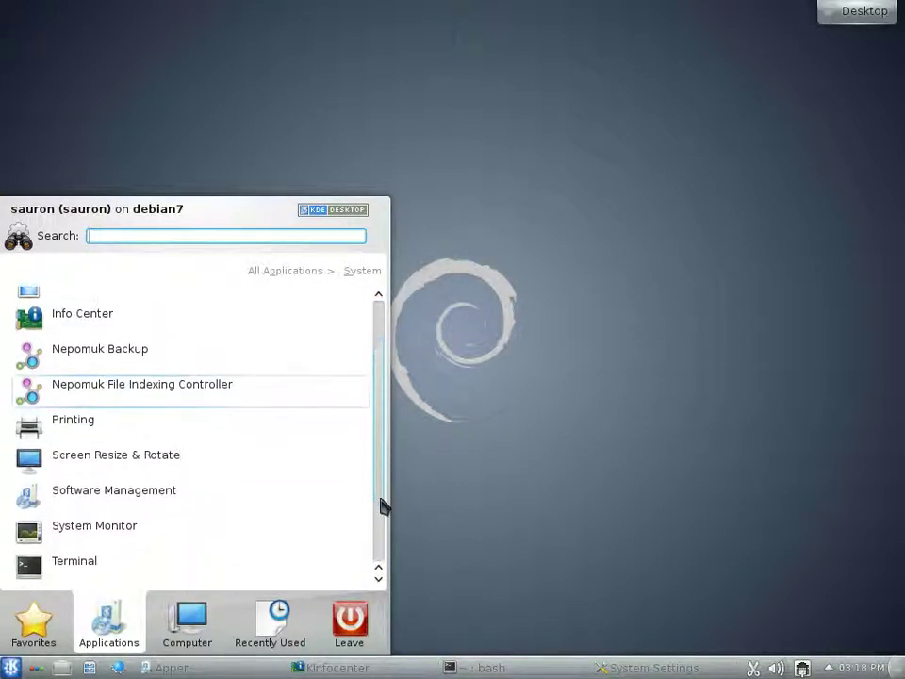
scroll(391, 529, up, 4)
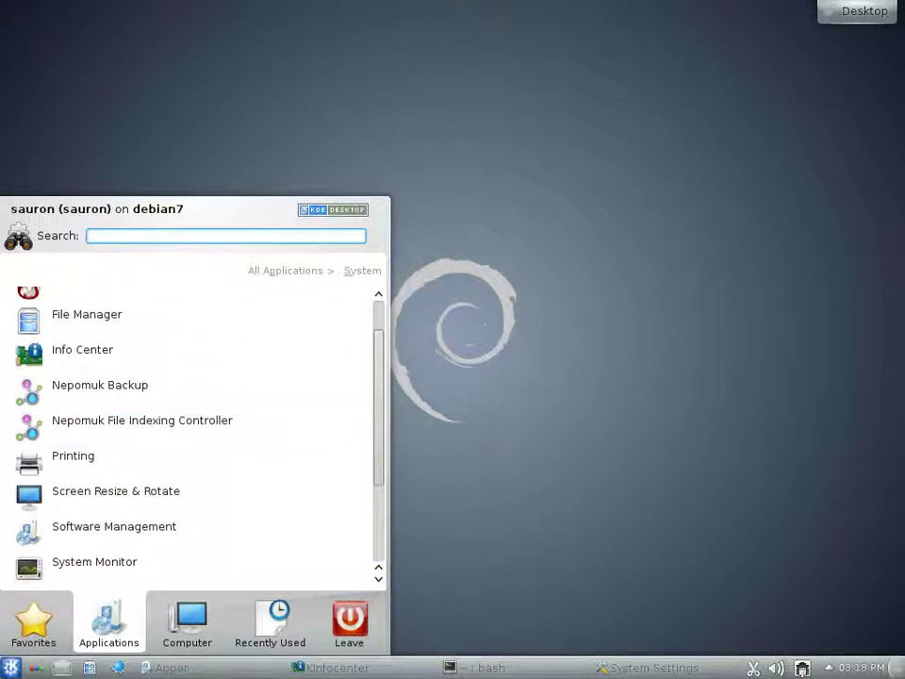
Launch Nepomuk Backup from Kickoff, go Next to the backup path page, then cancel the wizard.
click(129, 389)
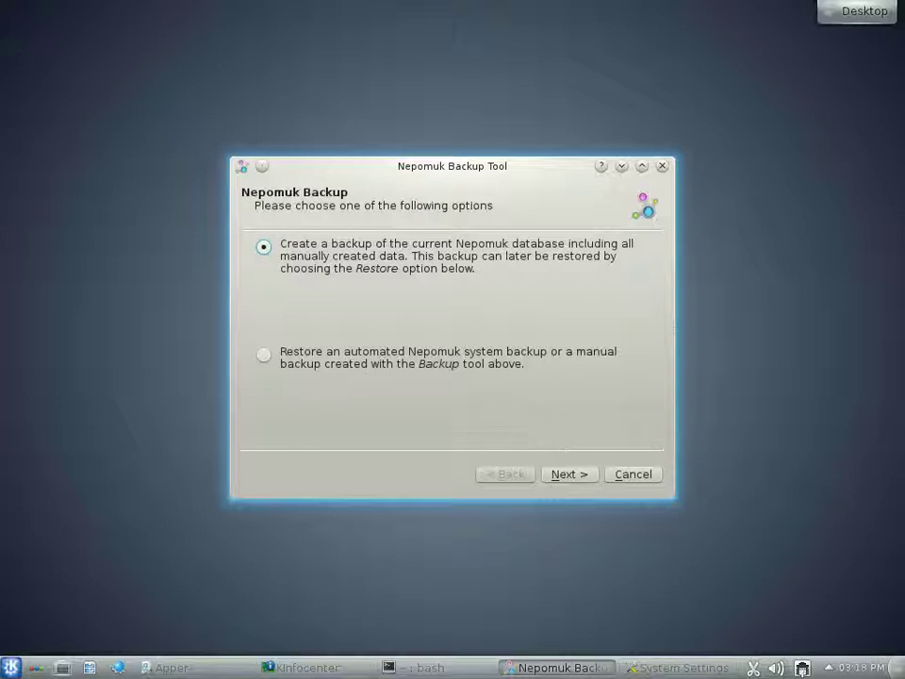
key(Return)
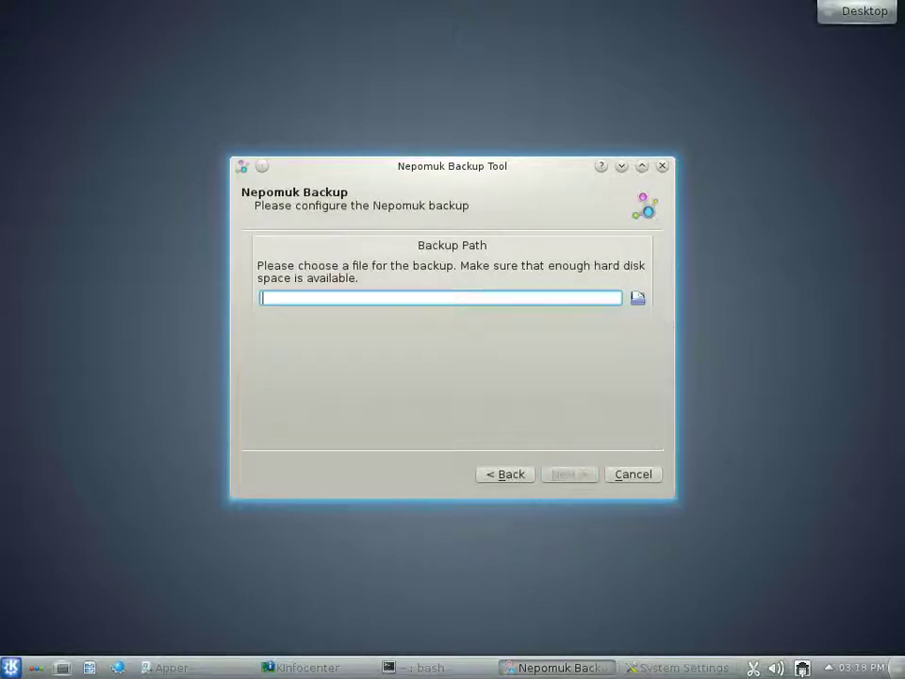
key(Escape)
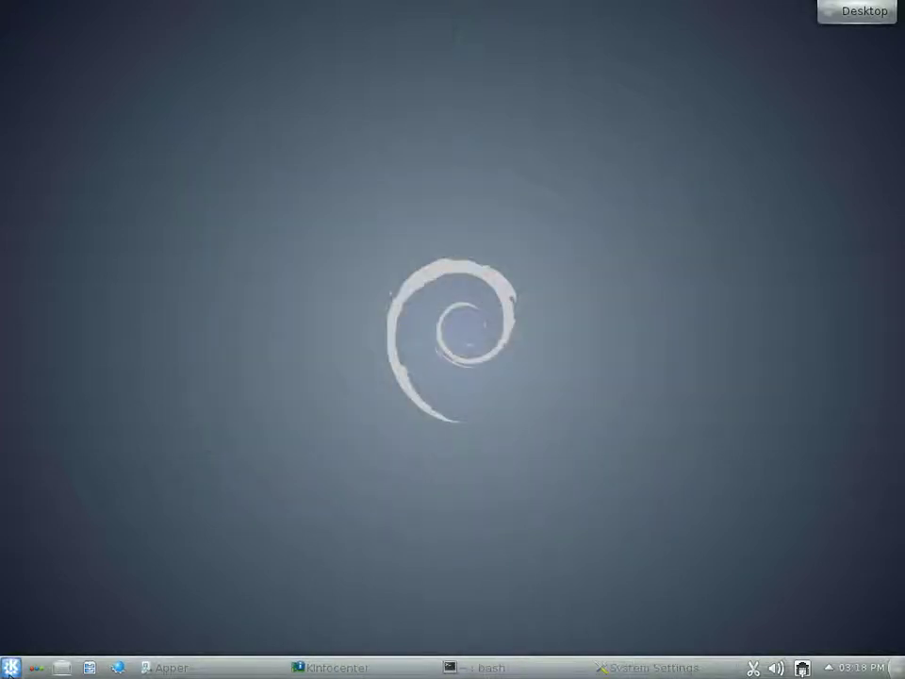
click(12, 667)
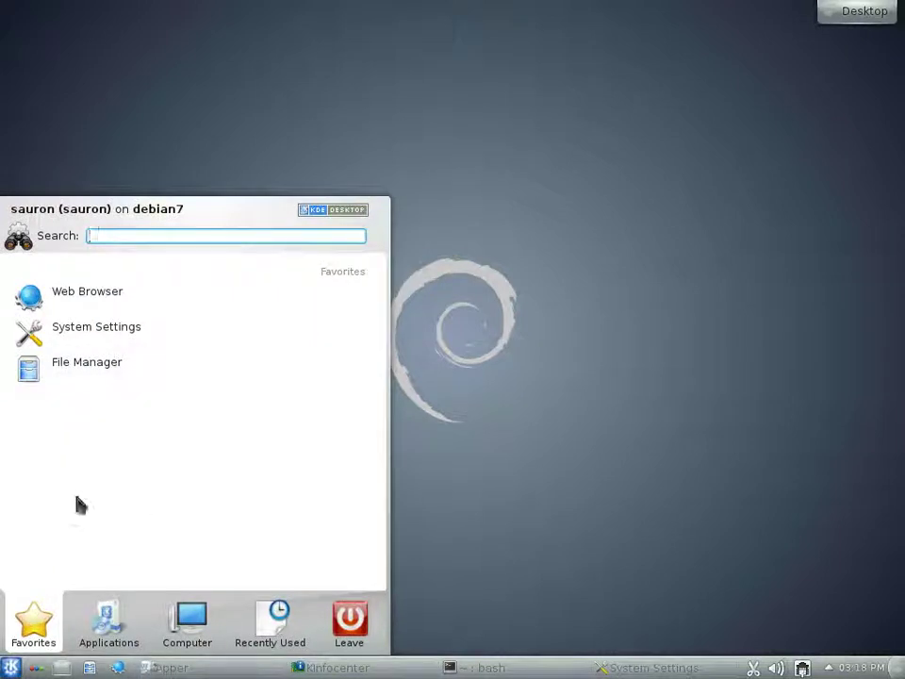
Launch Dolphin maximized and browse Network, then the Root folder.
click(76, 375)
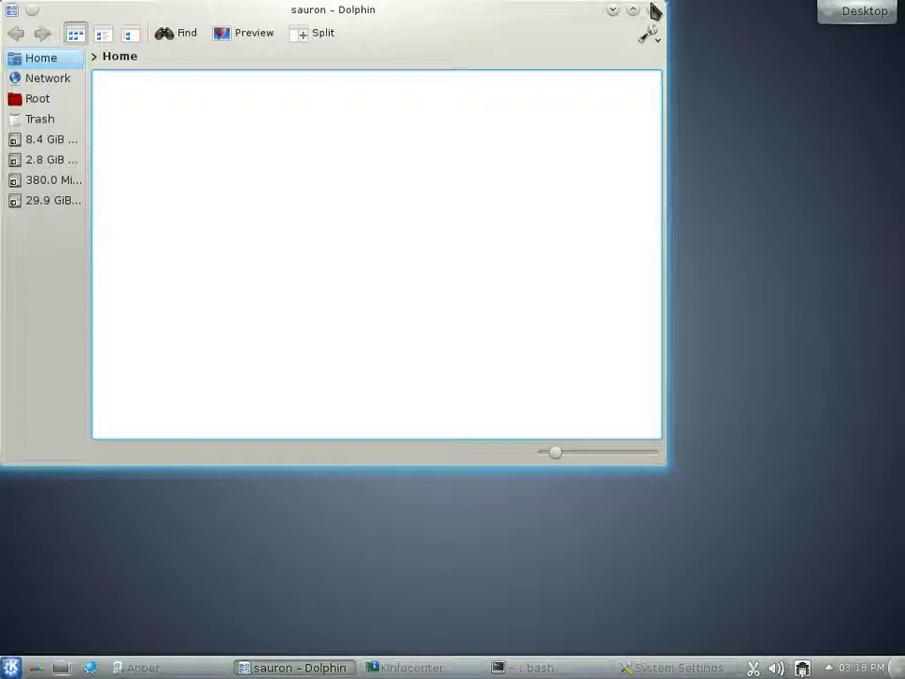
click(639, 12)
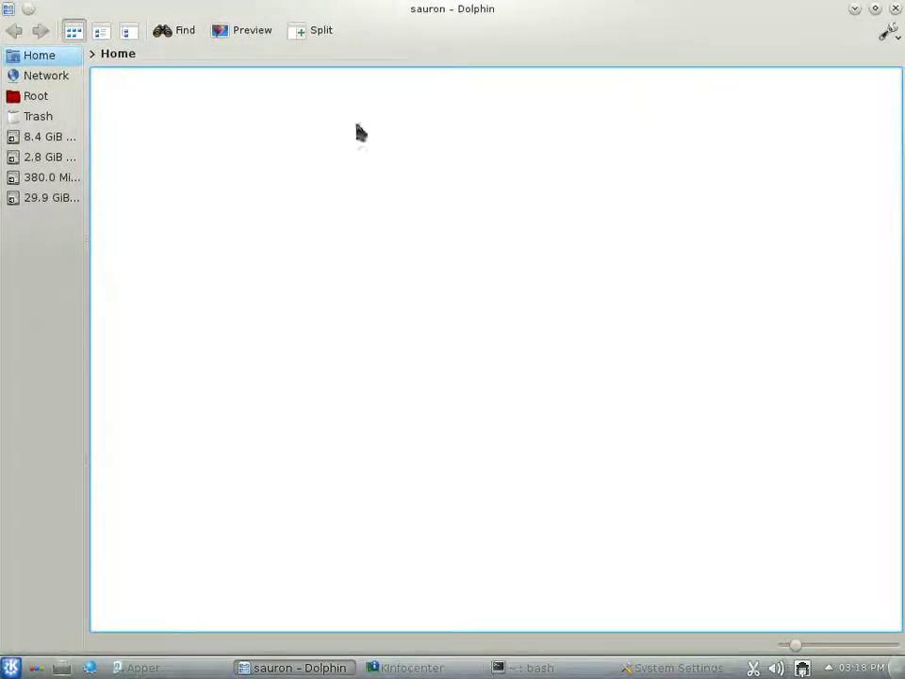
click(42, 75)
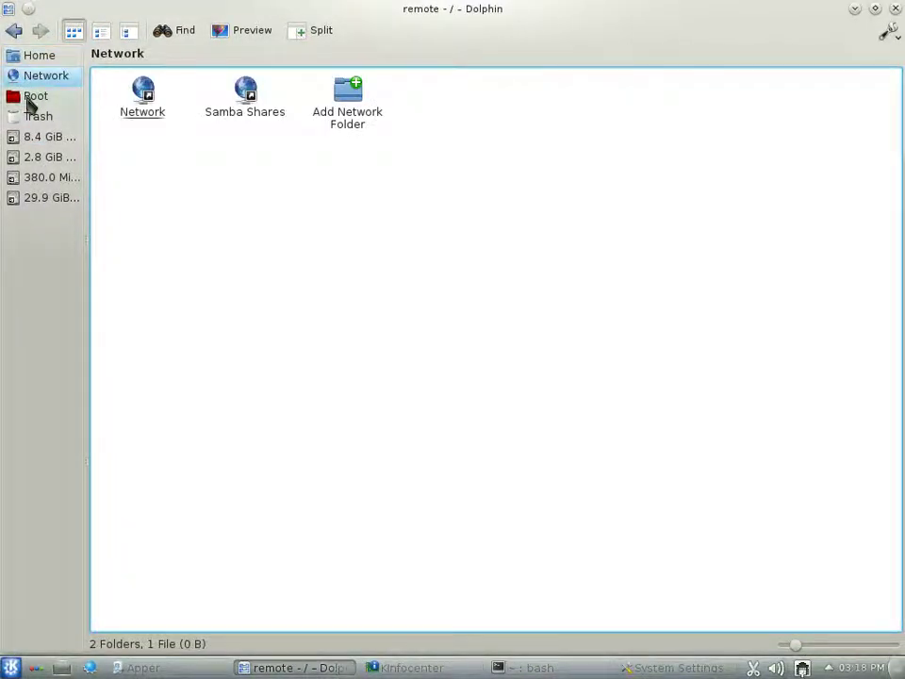
click(31, 98)
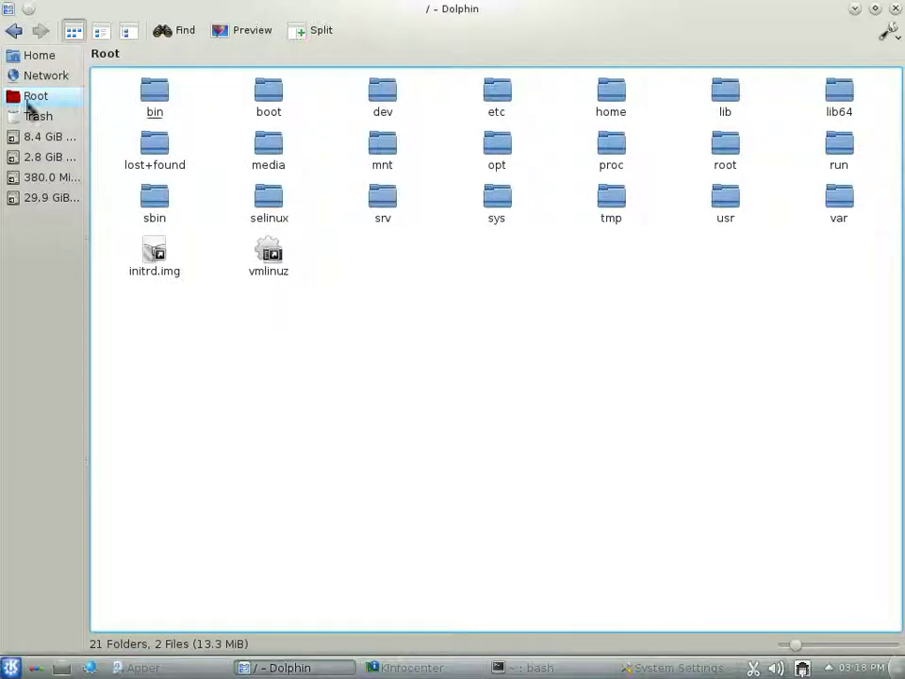
Switch Root to Details view, split the window with F3, and show Network in the right pane.
click(101, 31)
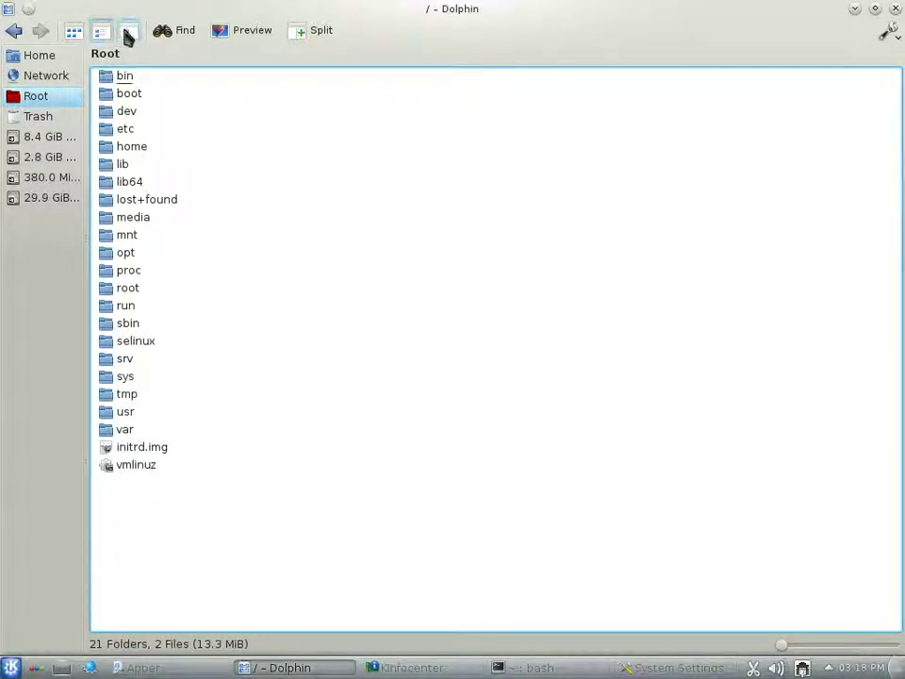
click(128, 31)
key(F3)
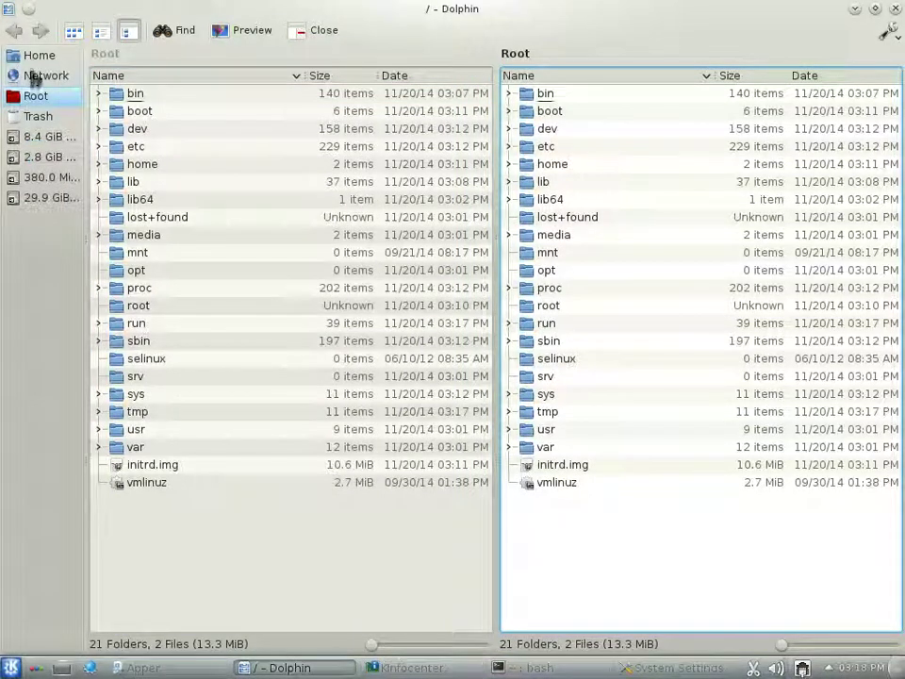
click(34, 75)
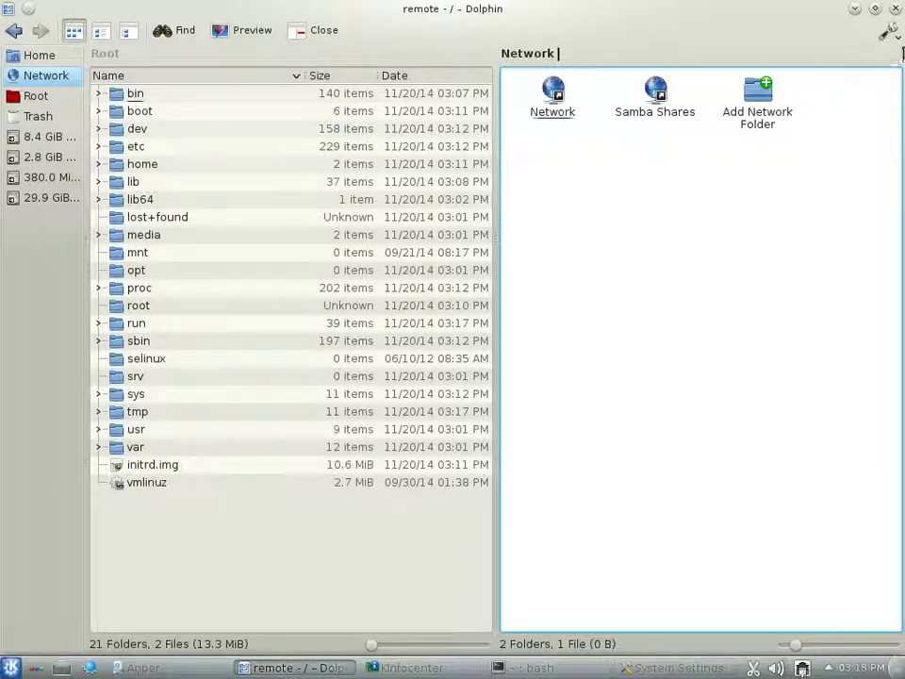
Enable Dolphin's Folders panel and its built-in Terminal panel from the main menu.
click(888, 31)
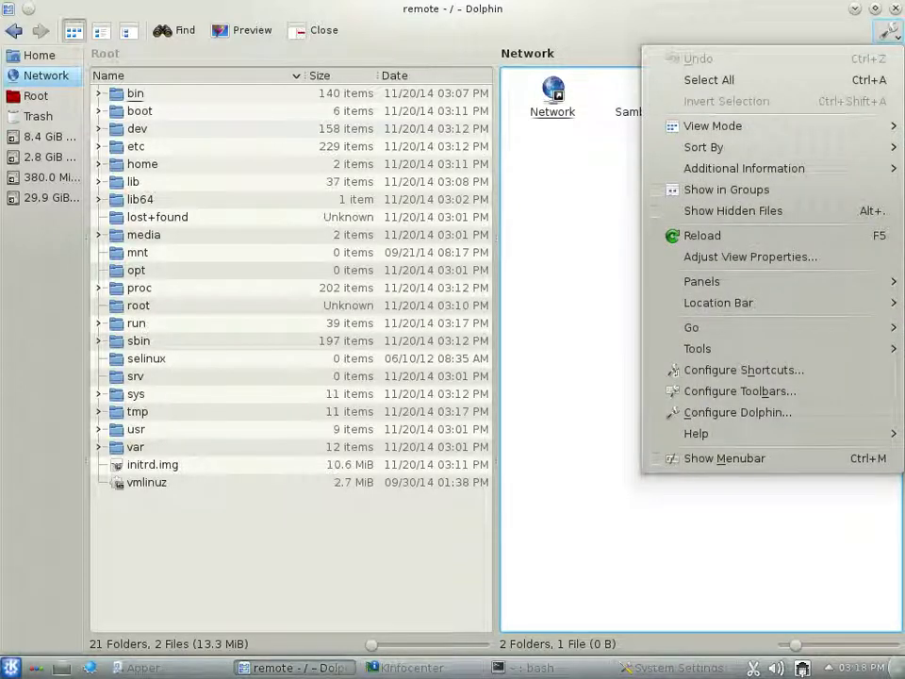
mouse_move(848, 280)
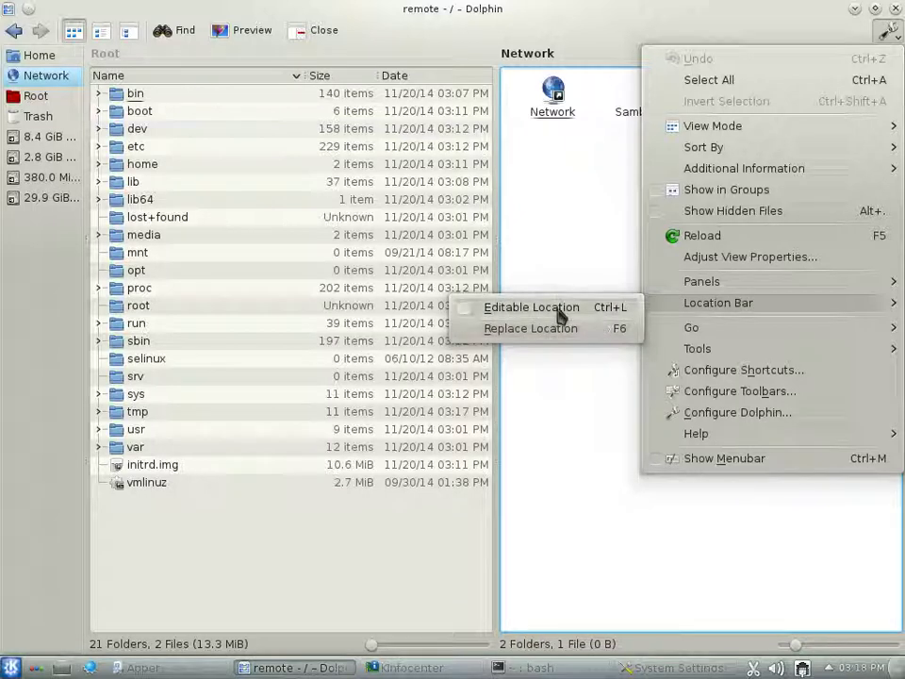
click(575, 327)
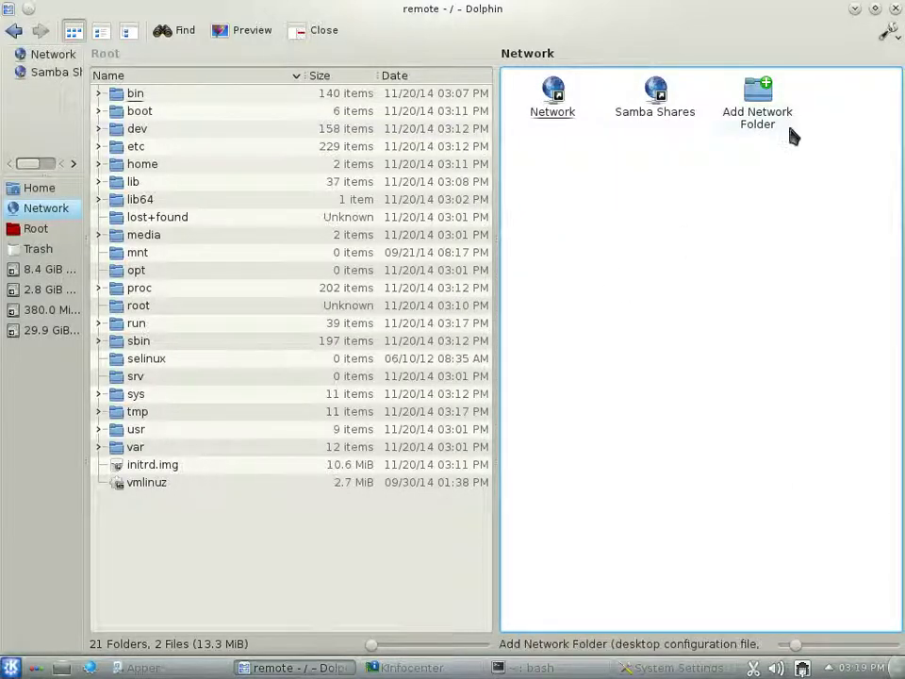
click(890, 38)
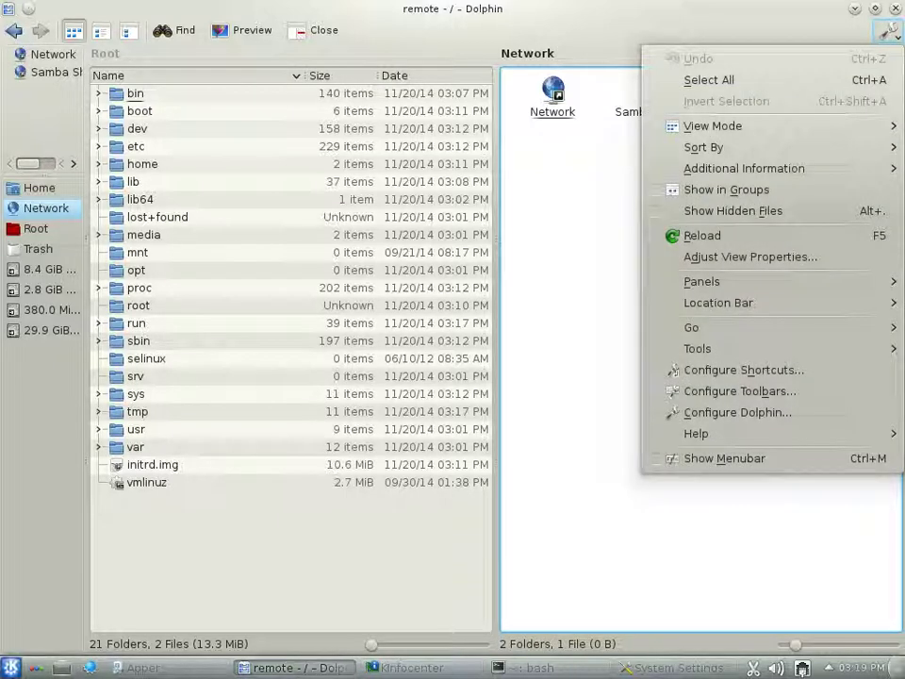
mouse_move(702, 281)
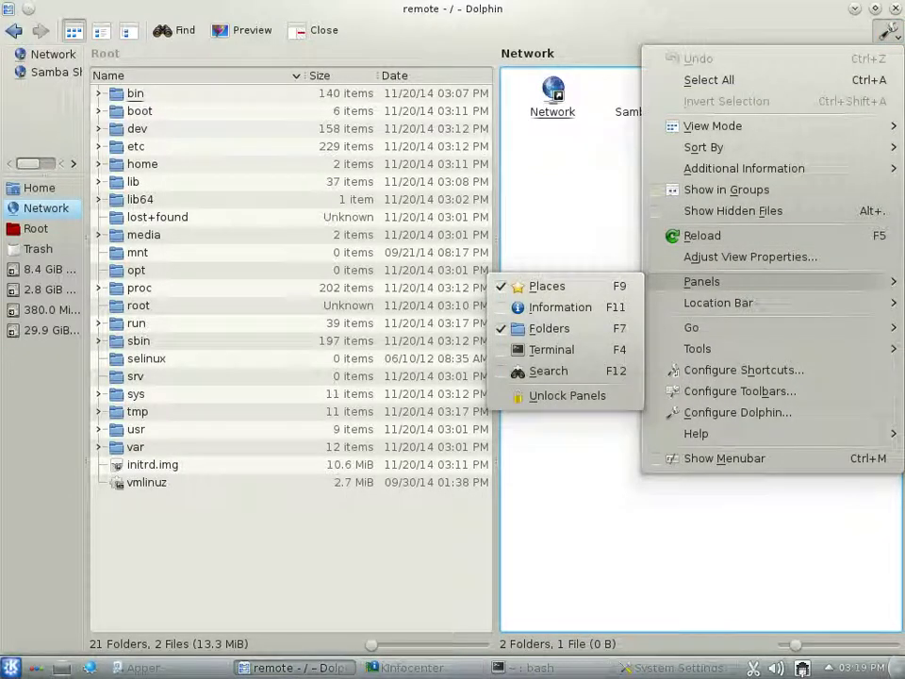
mouse_move(719, 302)
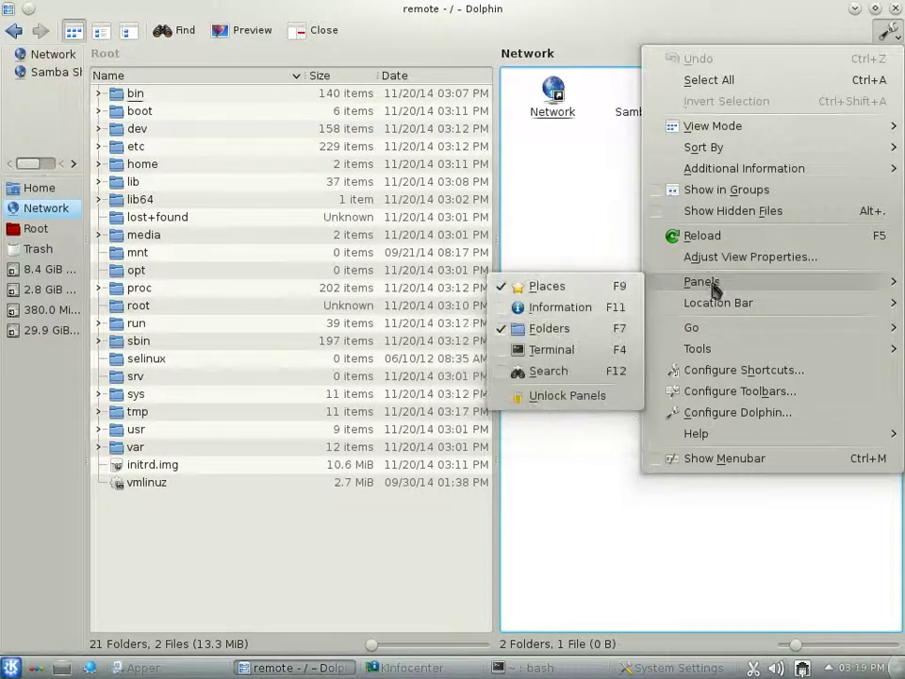
click(577, 350)
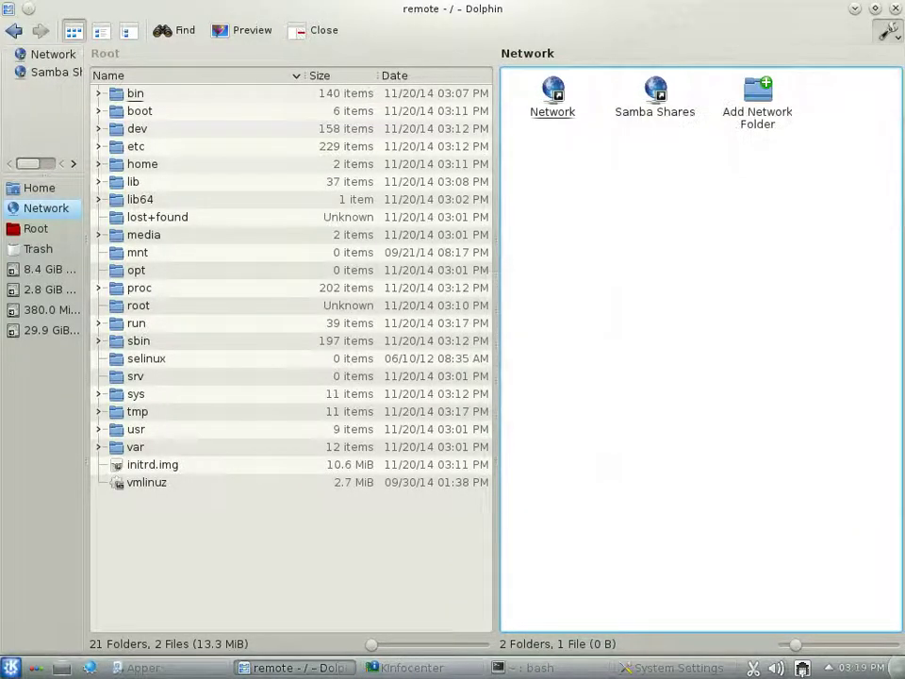
Open /home on the 29.9 GiB drive, run ls in the terminal panel, then minimize Dolphin.
click(237, 667)
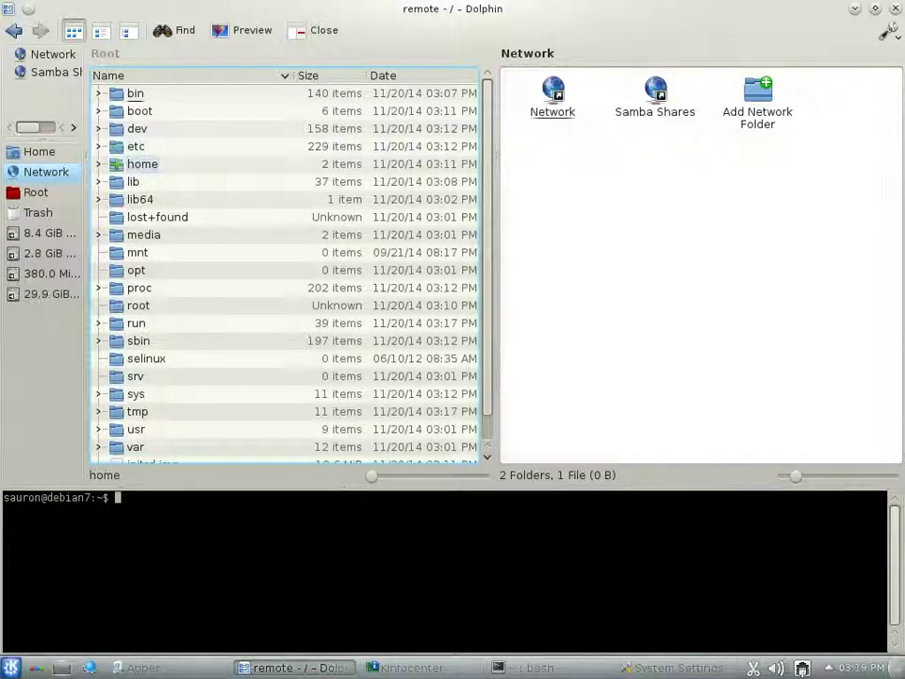
click(141, 164)
text(ls)
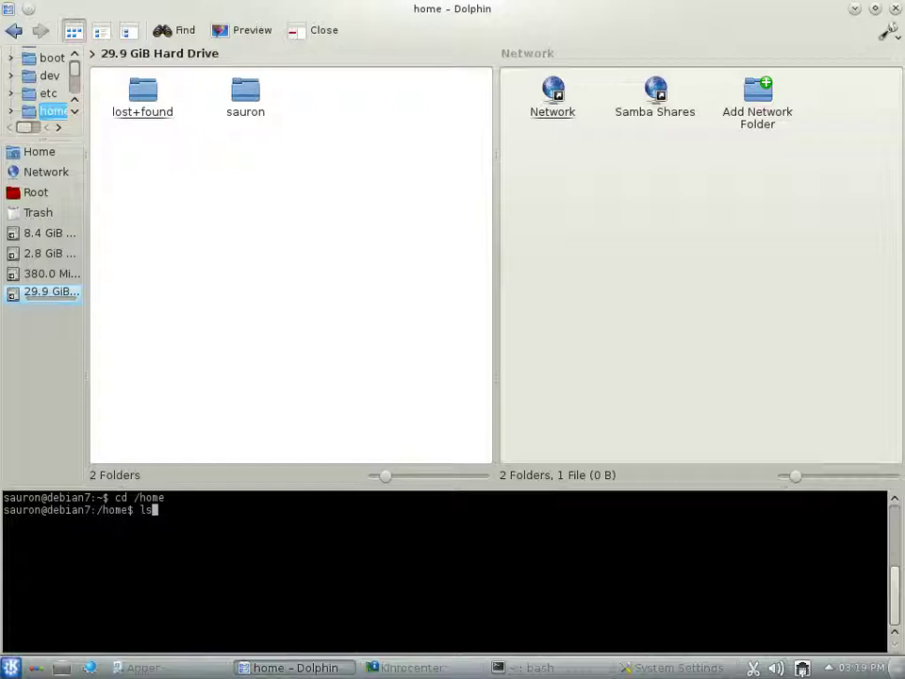
key(Return)
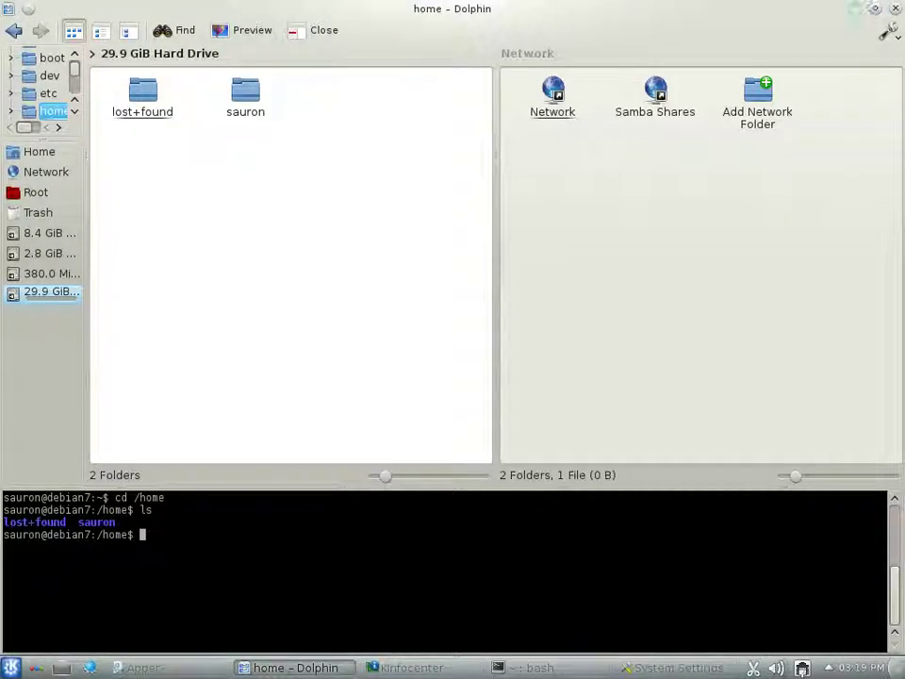
click(855, 9)
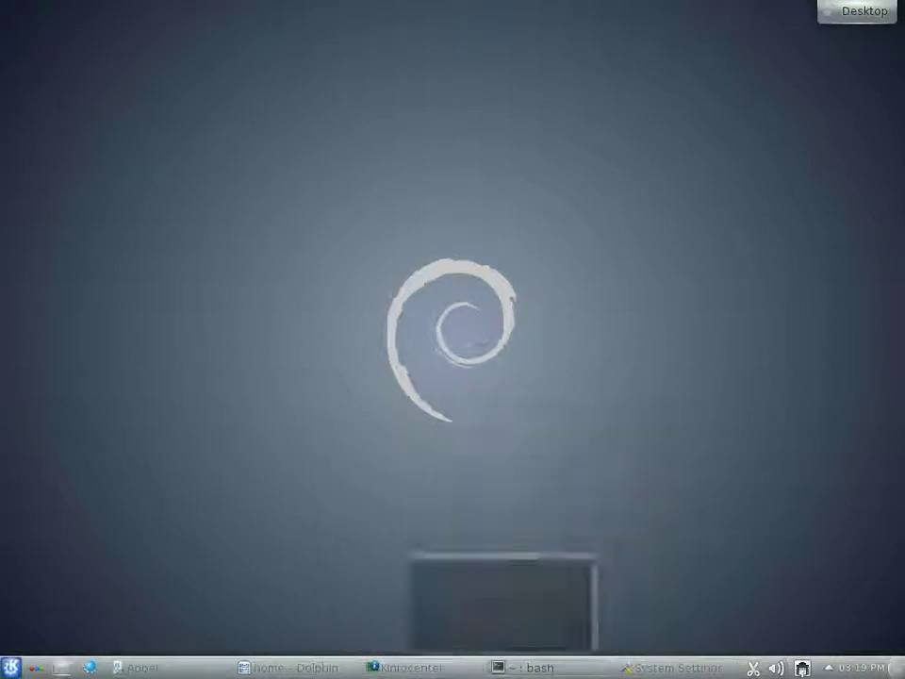
click(533, 667)
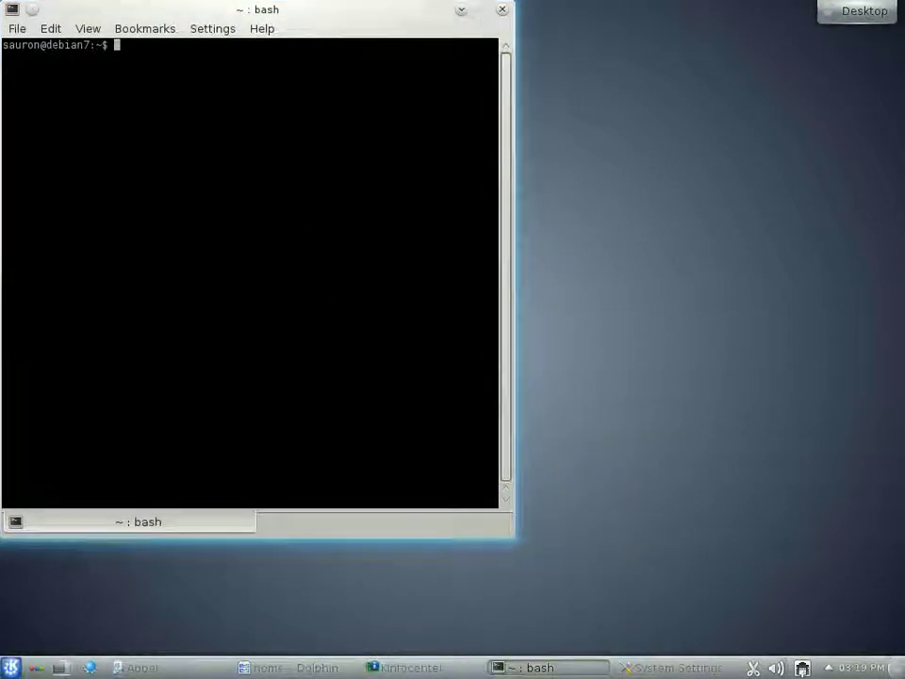
Maximize Konsole and run uname -a and df -h, spacing the output with blank prompts.
key(alt+F10)
text(unam)
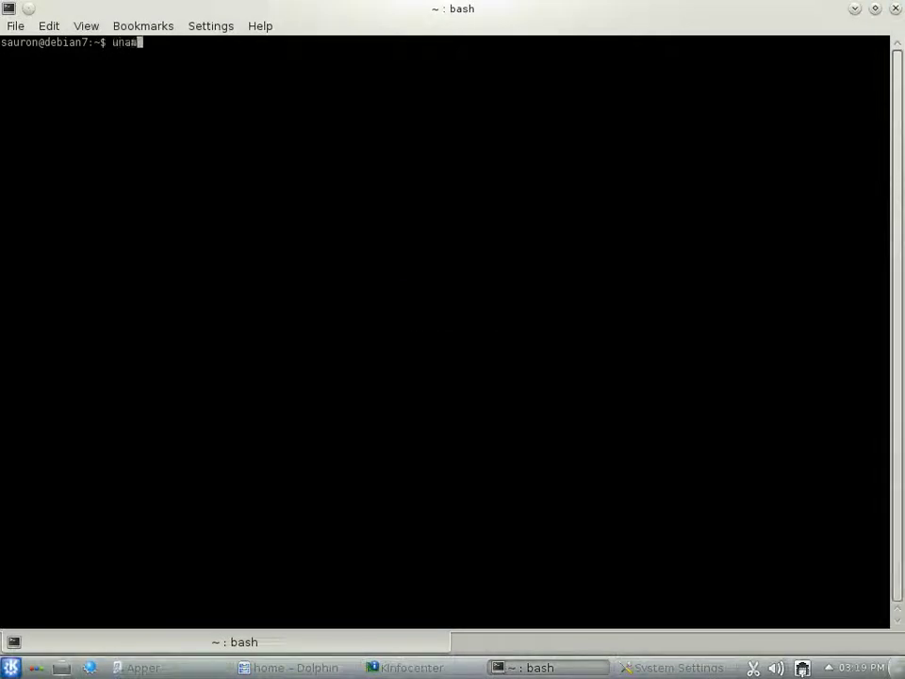
text(e -a)
key(Return)
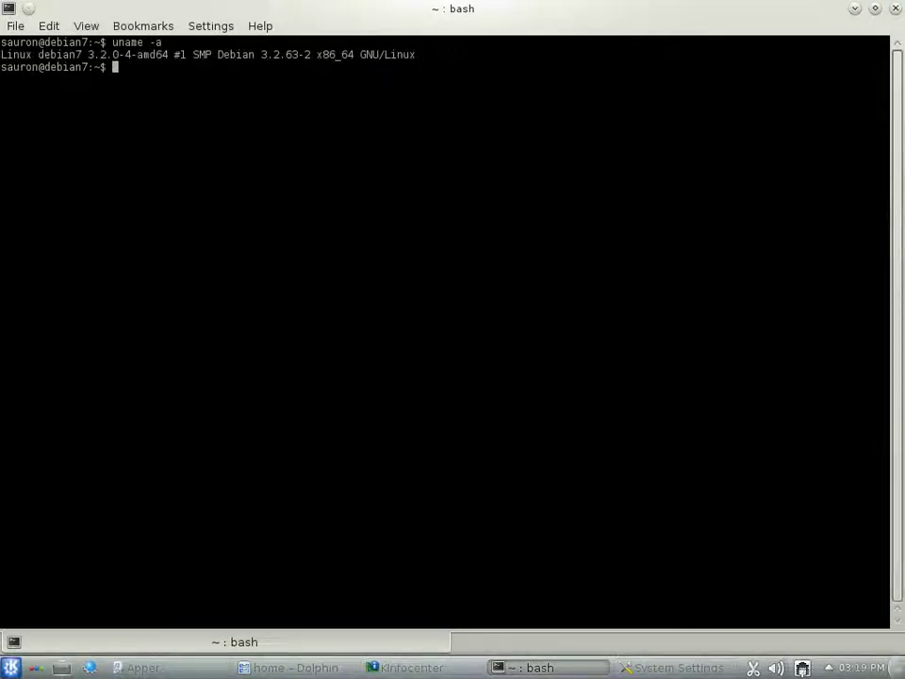
key(Return)
key(Return)
text(df )
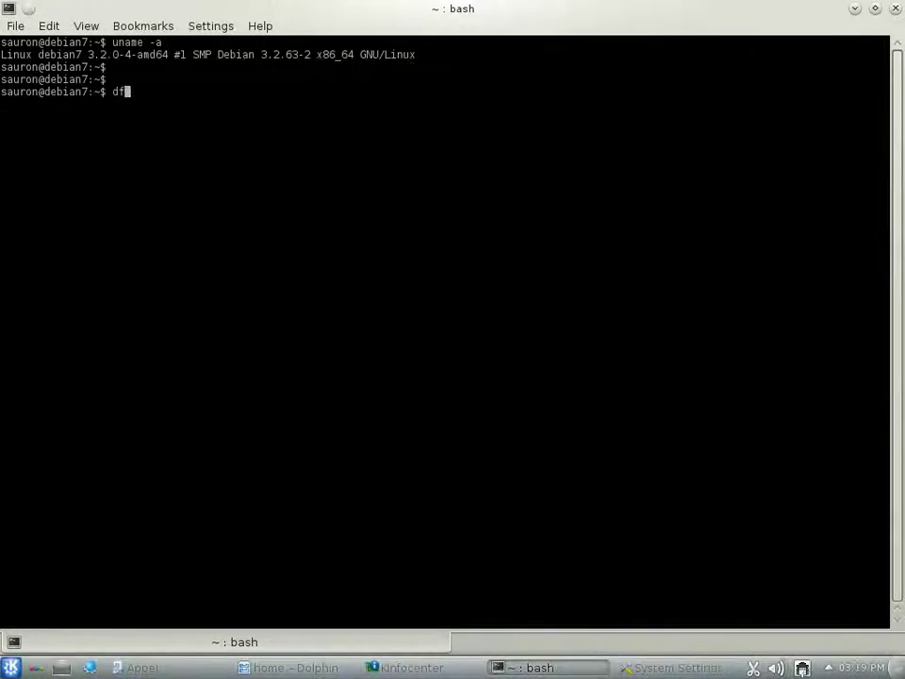
text(-h)
key(Return)
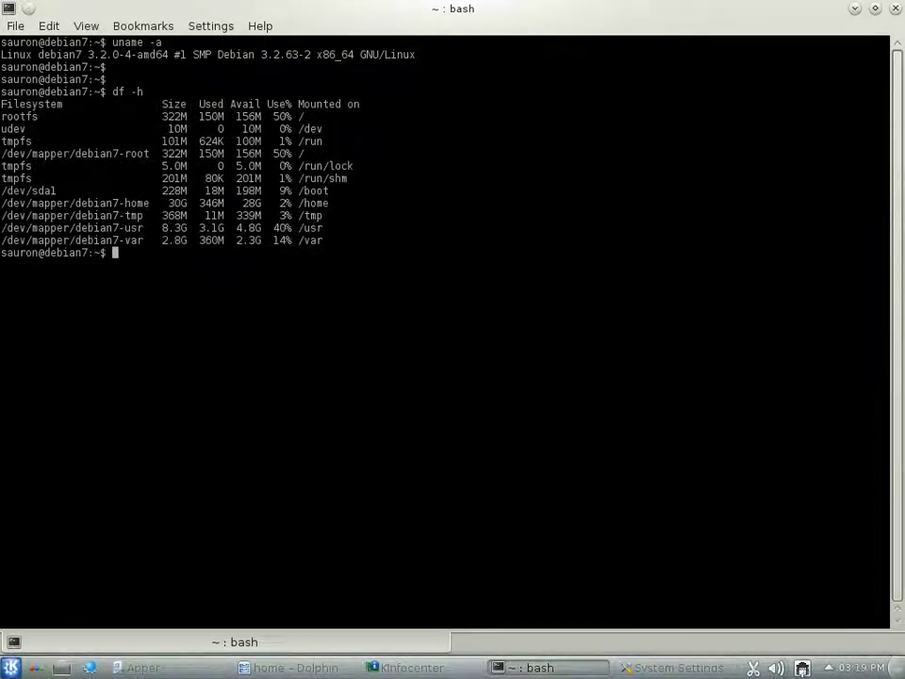
key(Return)
key(Return)
Run top, quit it with q, then rerun df -h.
text(top)
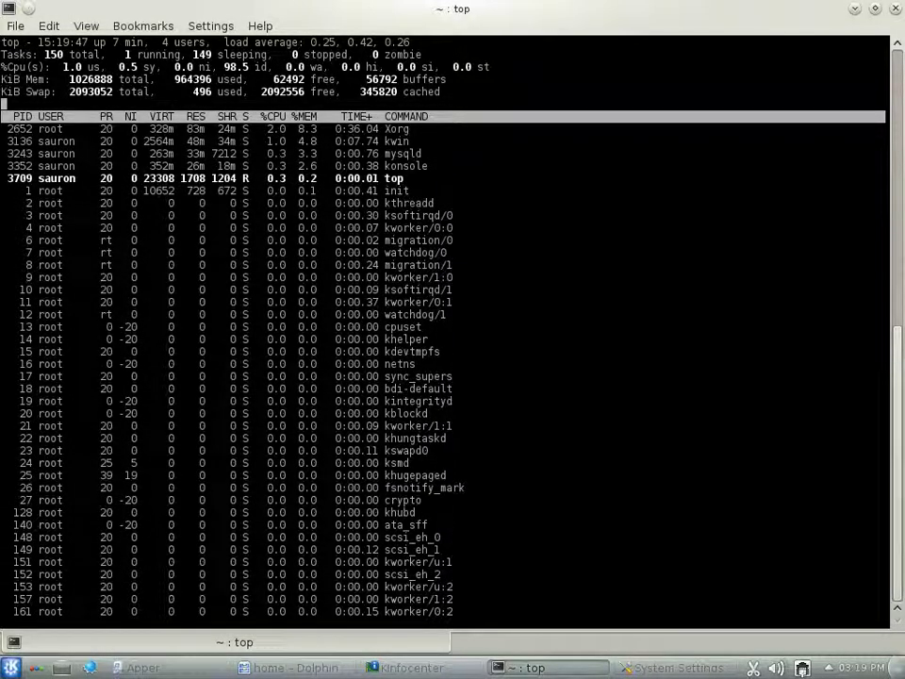
key(q)
key(Return)
key(Return)
key(Return)
text(top)
key(BackSpace)
key(BackSpace)
key(BackSpace)
text(df -h)
key(Return)
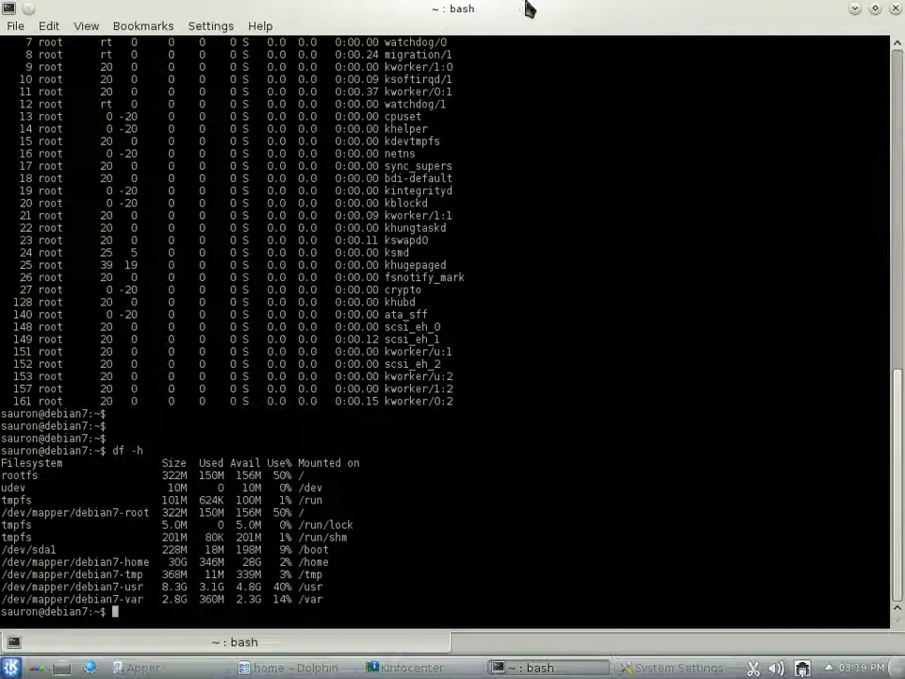
mouse_move(897, 4)
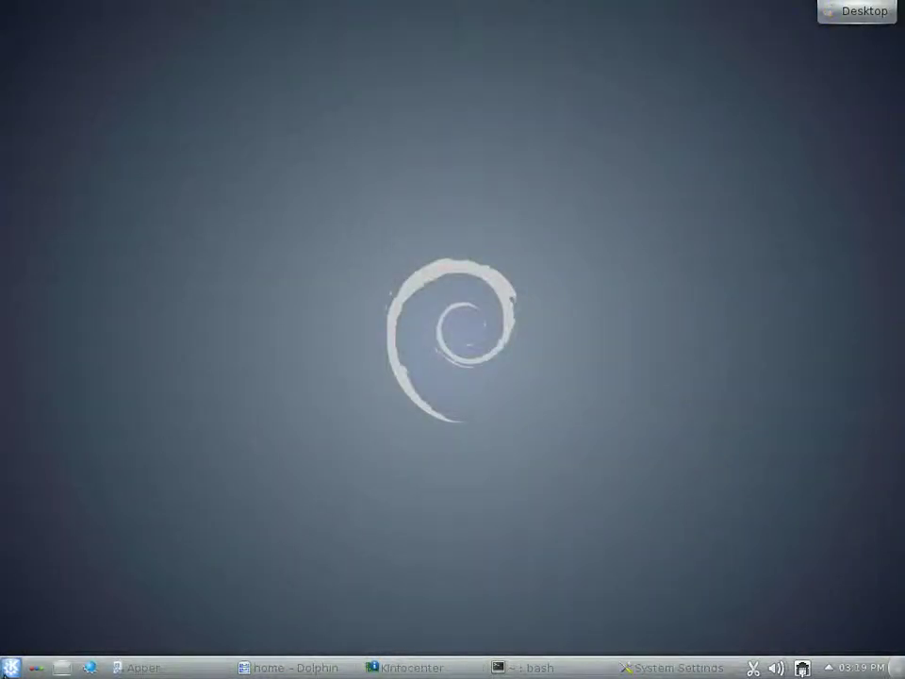
Log out via Kickoff's Leave > Log out, then log back in with the account password at KDM.
click(10, 668)
click(349, 622)
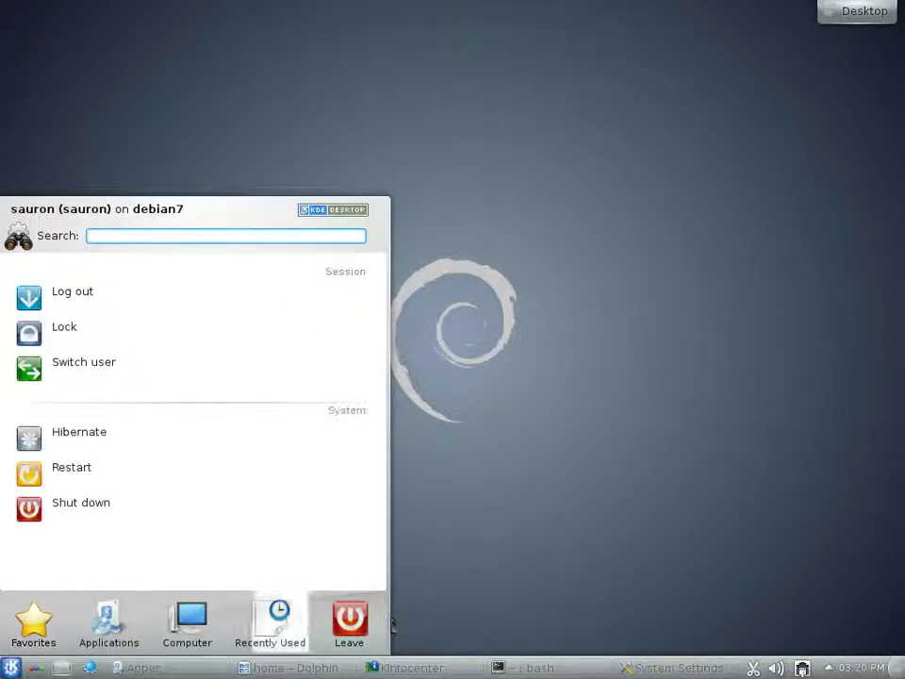
click(142, 296)
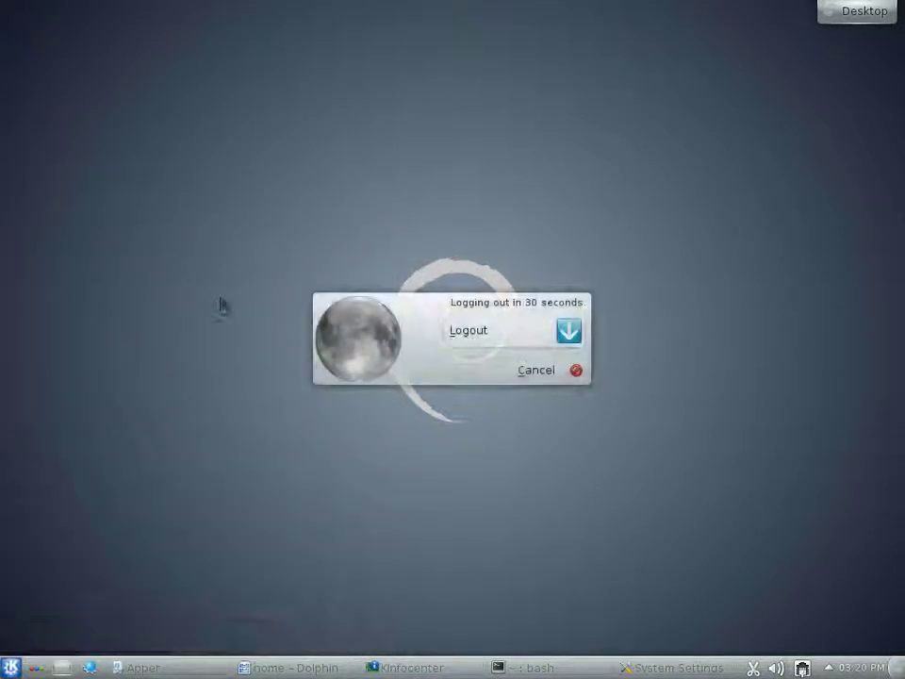
click(485, 334)
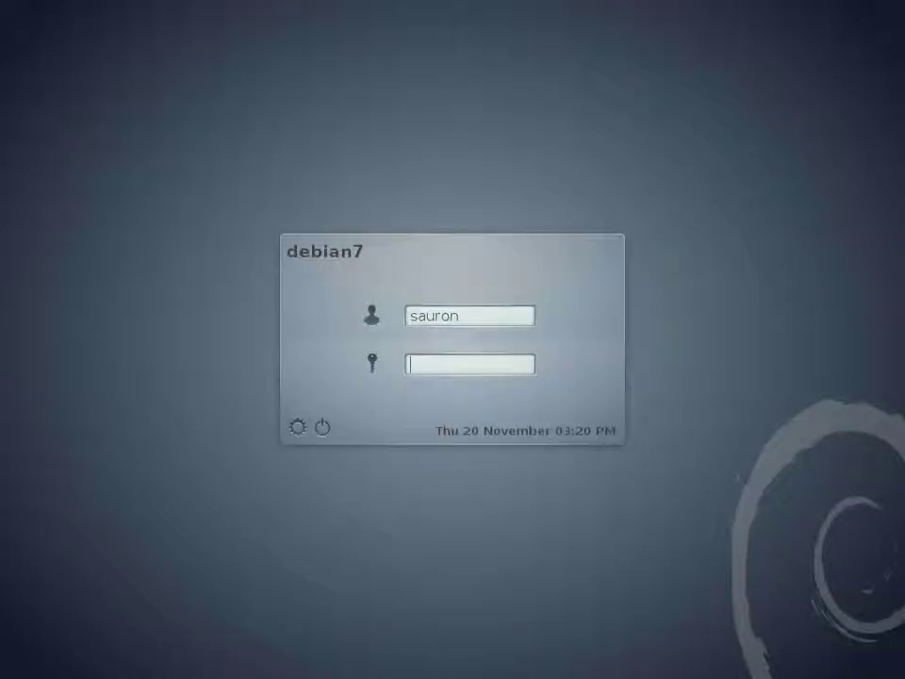
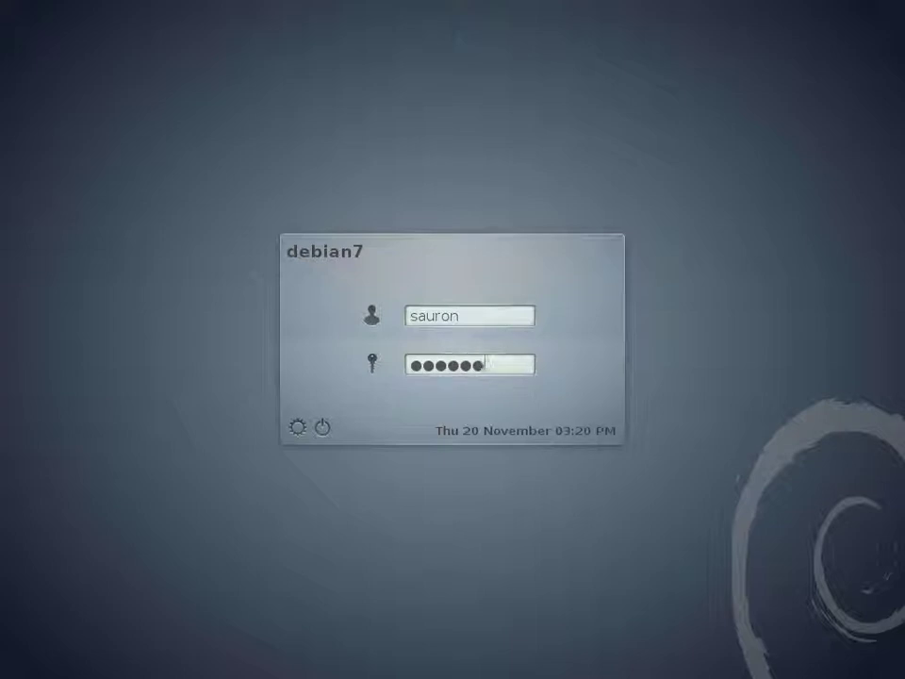
key(Return)
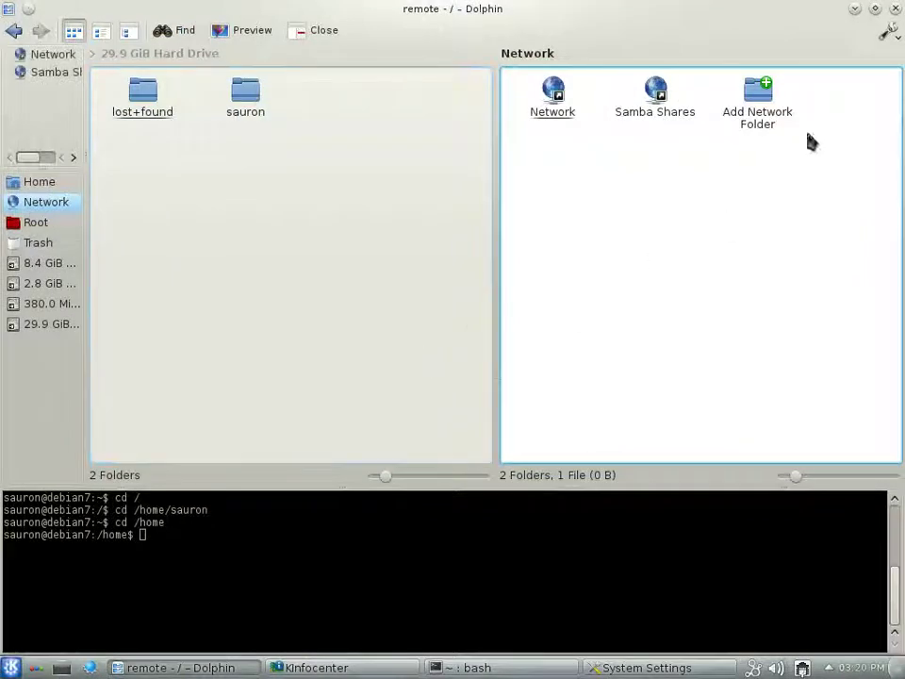
Minimize Dolphin, System Information, Settings and Konsole, then bring Konsole back to the front.
click(854, 9)
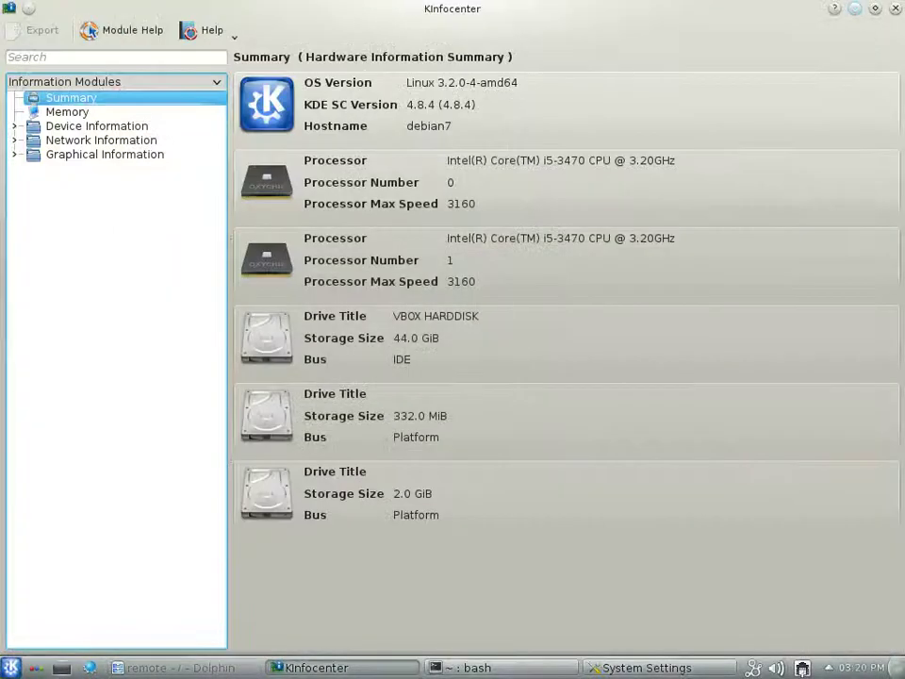
click(853, 11)
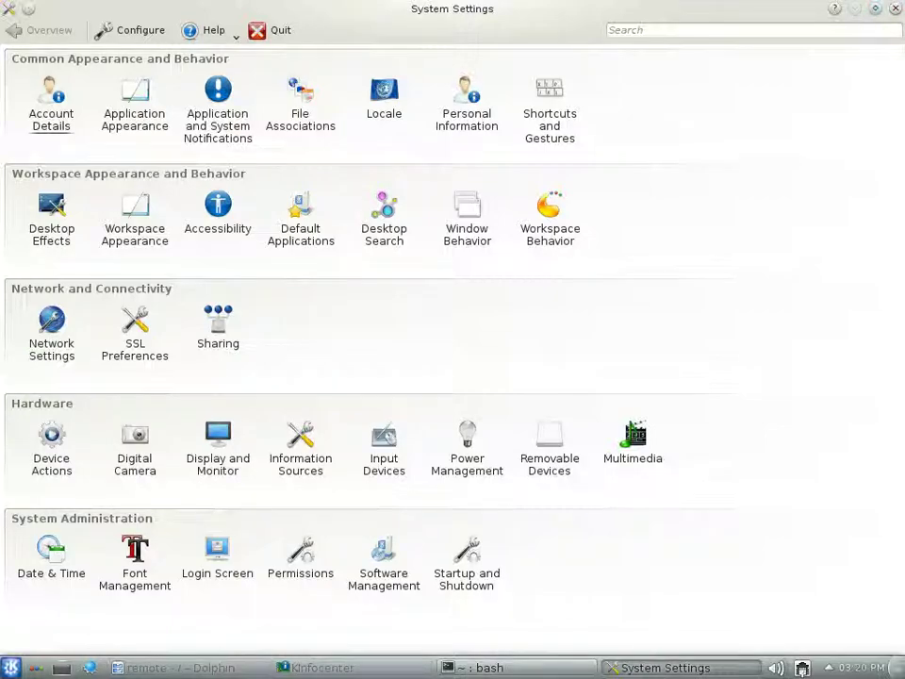
click(854, 9)
click(856, 10)
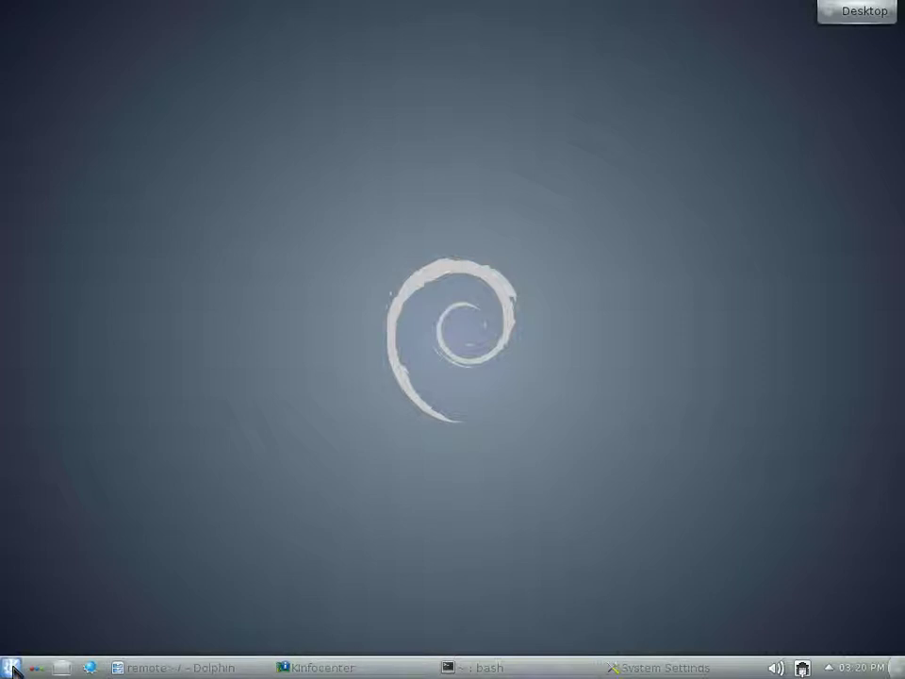
click(13, 667)
click(10, 665)
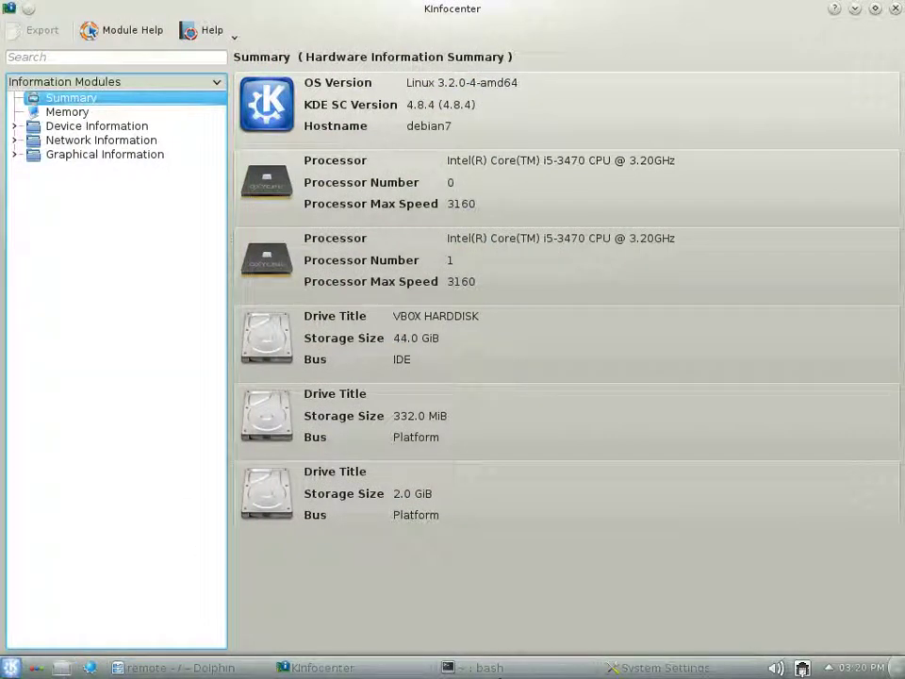
click(452, 667)
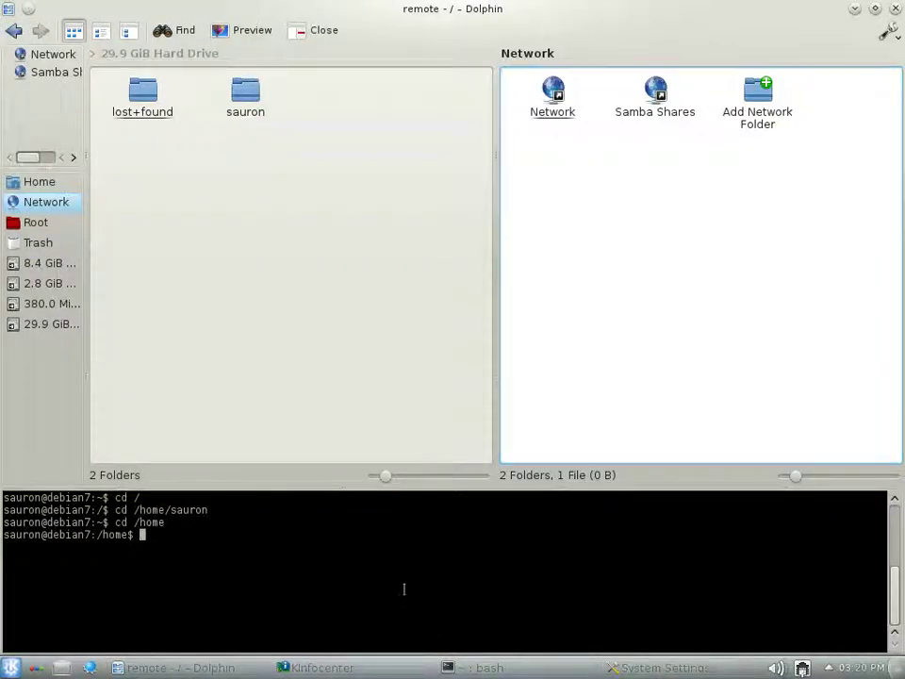
click(476, 667)
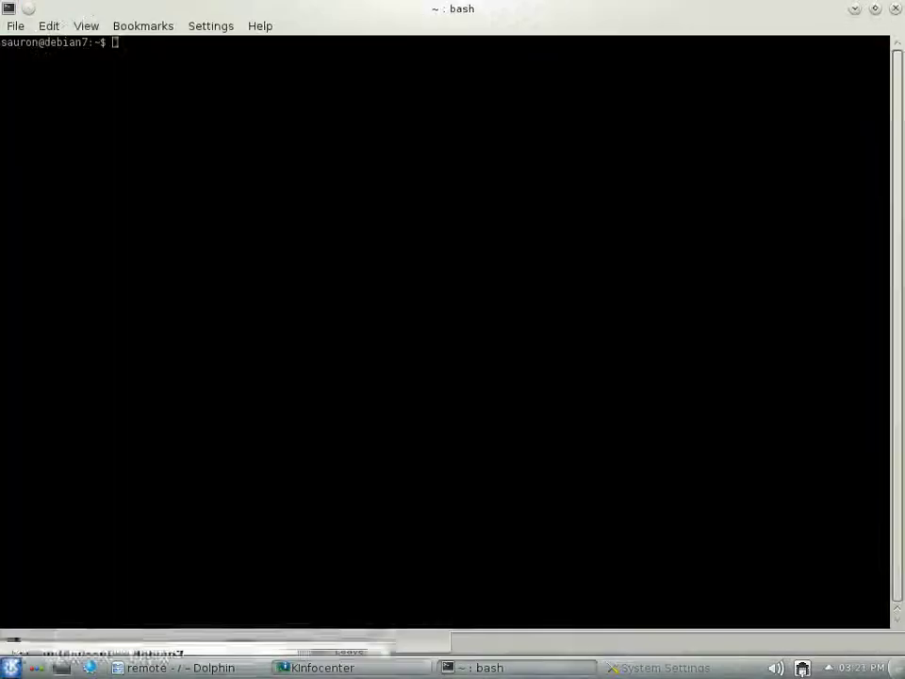
Shut down the computer through Kickoff's Leave > Shut down, confirming Turn Off Computer.
click(11, 668)
click(339, 641)
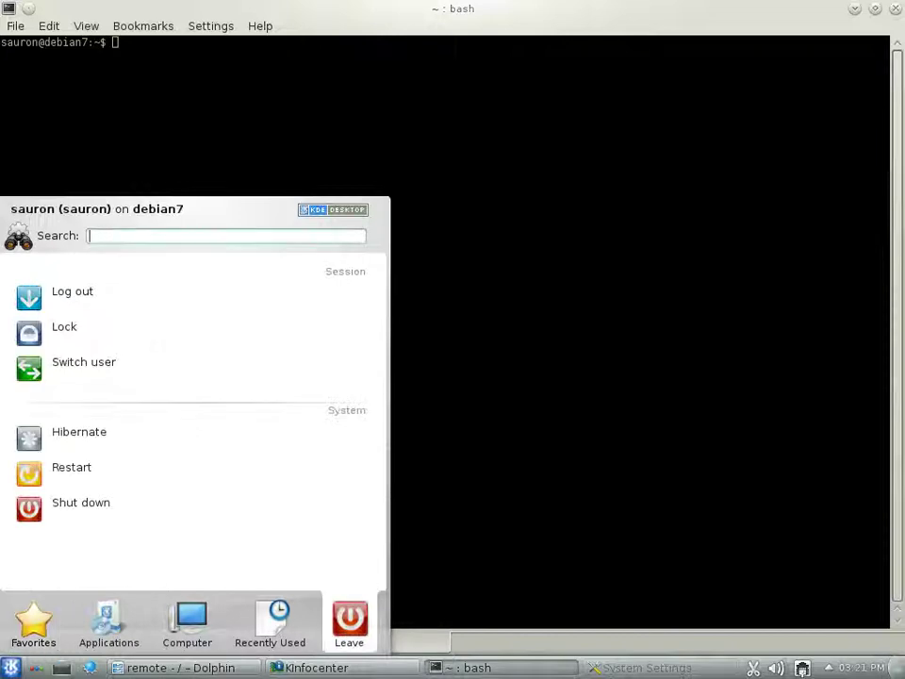
click(152, 520)
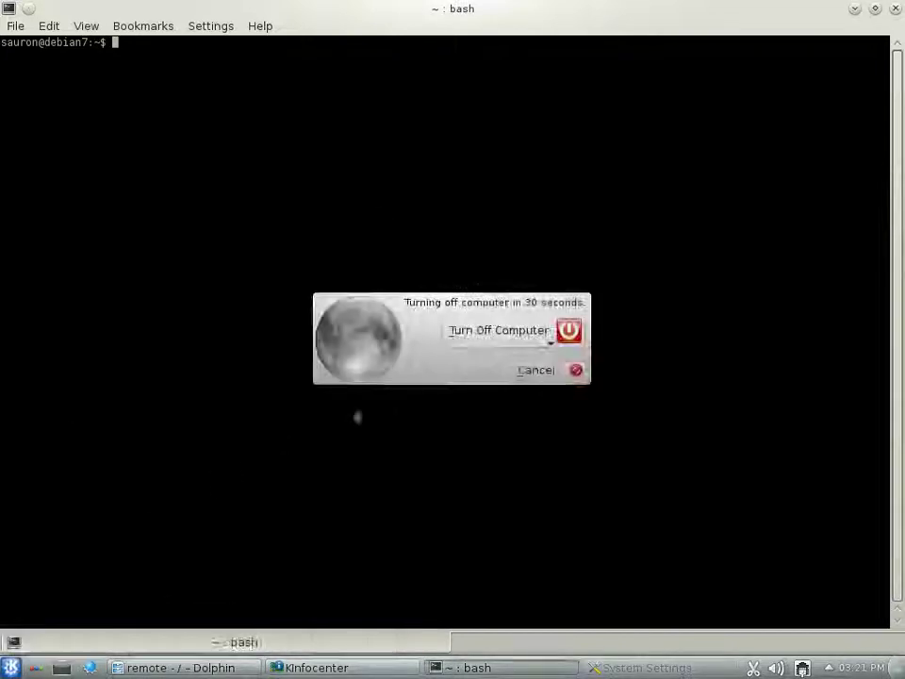
click(462, 342)
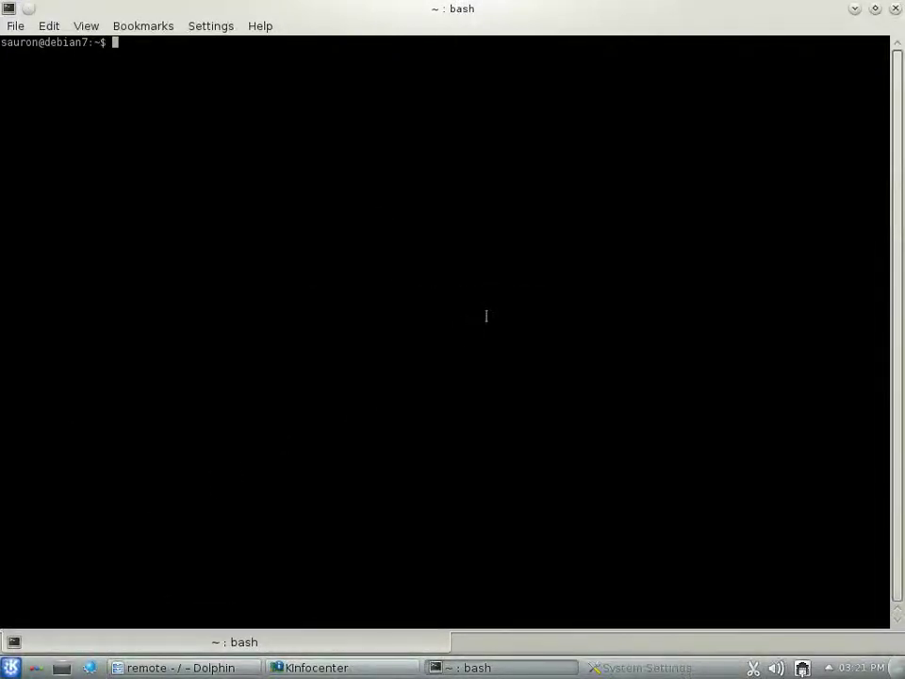